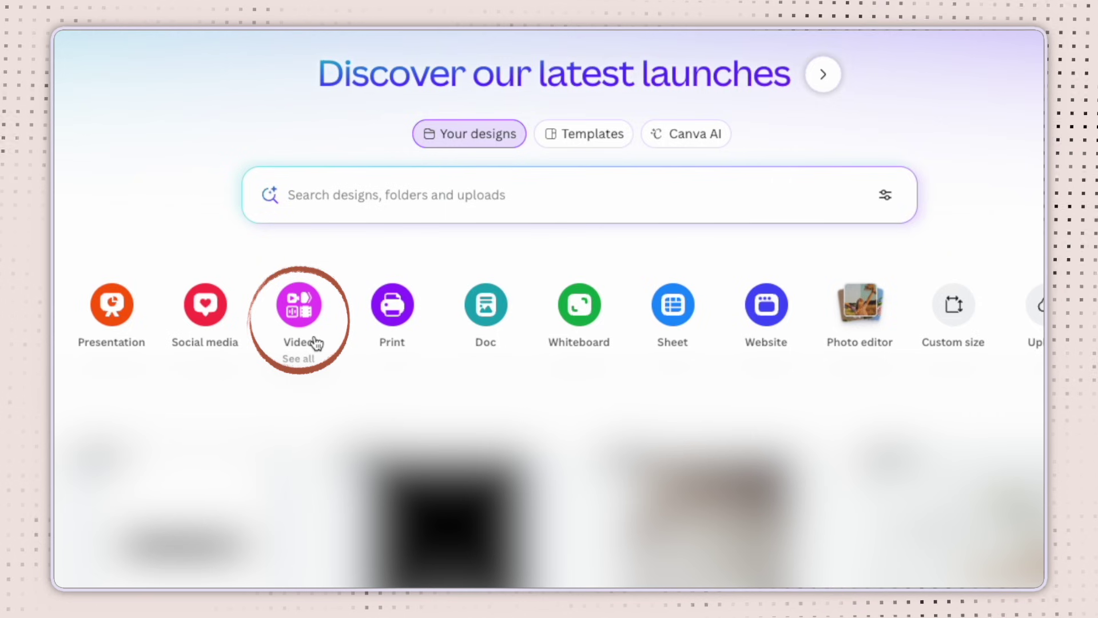
# - Create a blank Mobile Video design from the Video formats and hide the Design panel
pyautogui.click(317, 343)
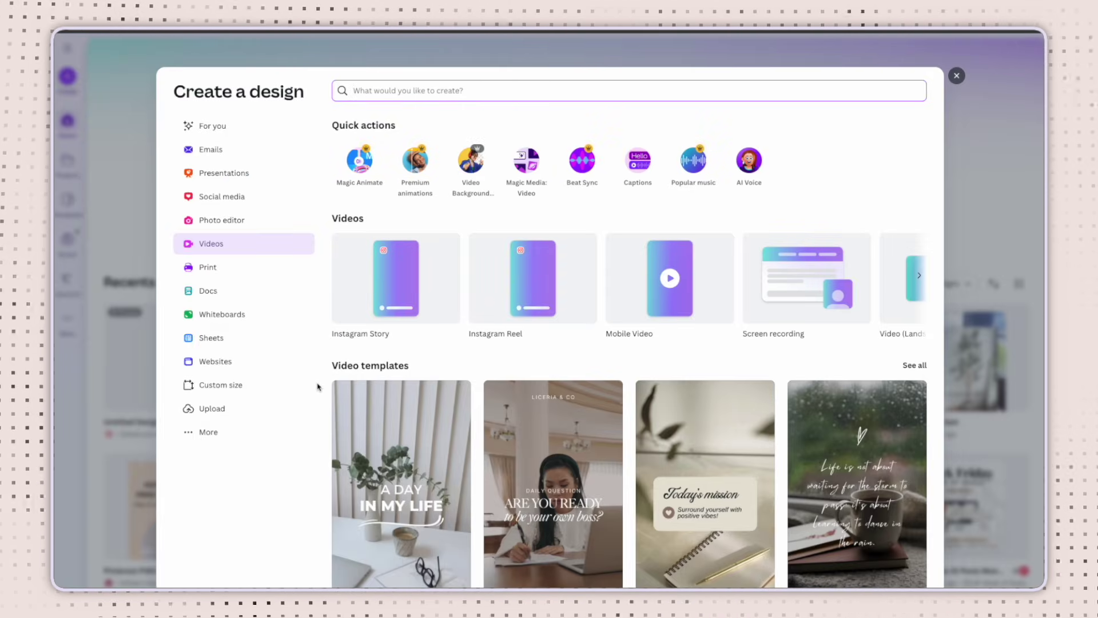
pyautogui.scroll(-8, 317, 387)
pyautogui.scroll(8, 316, 385)
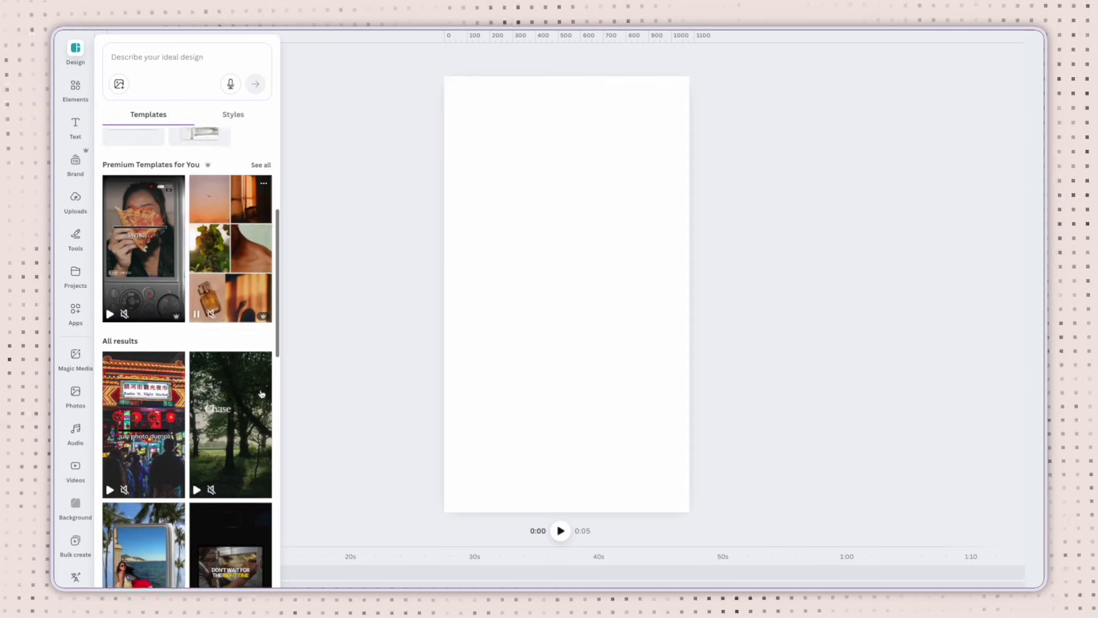
pyautogui.scroll(6, 263, 389)
pyautogui.click(281, 309)
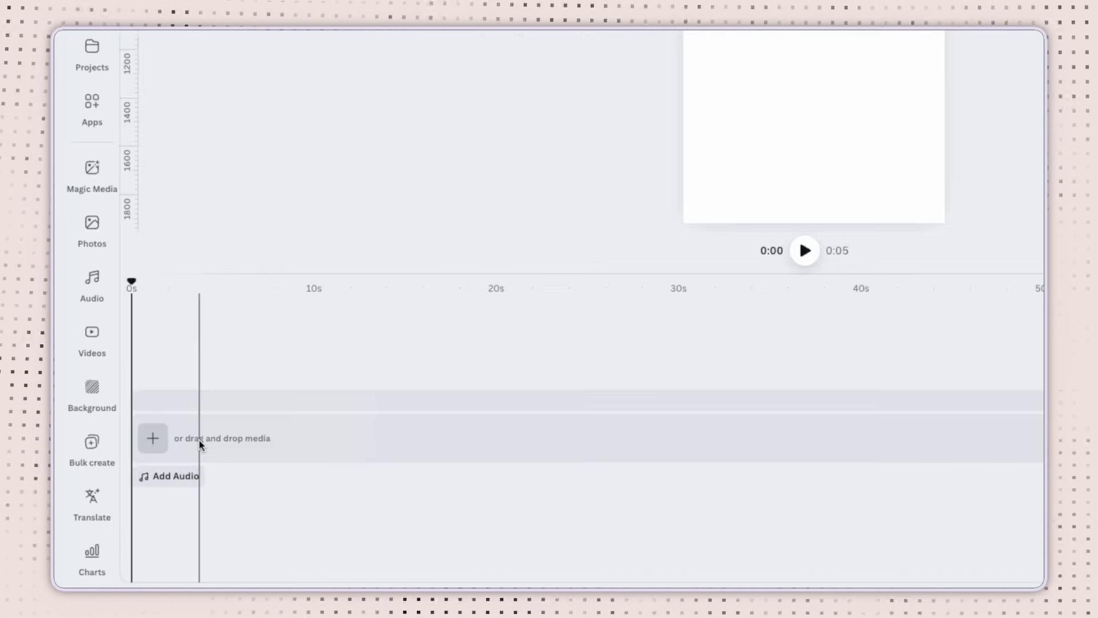
pyautogui.click(154, 439)
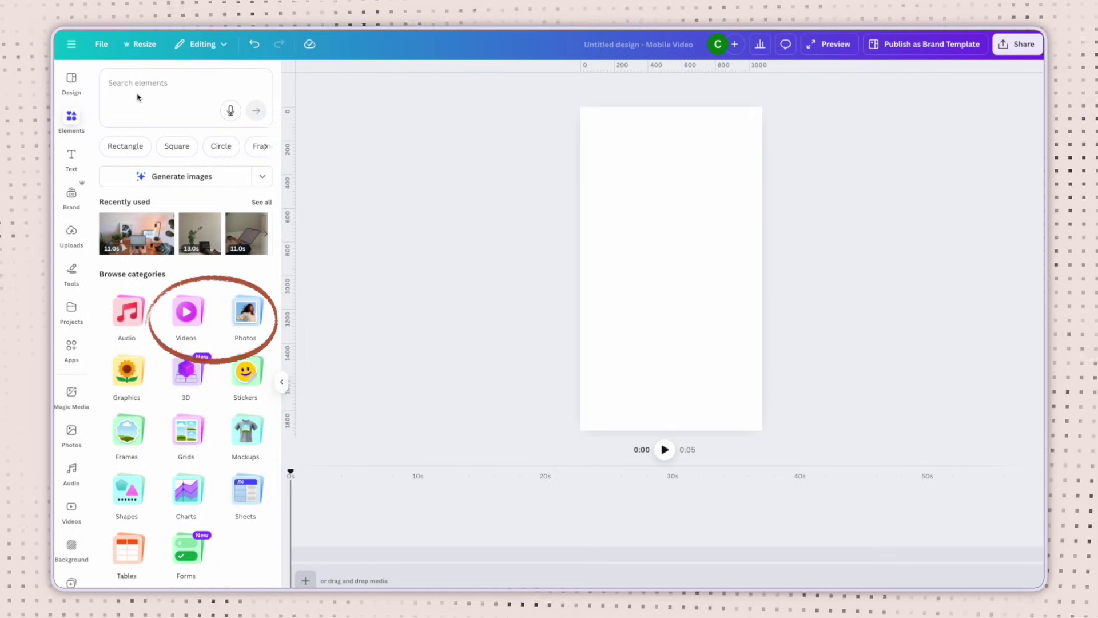
# - Add three uploaded video clips in sequence on the main track, making the video 25 seconds
pyautogui.click(123, 83)
pyautogui.click(71, 232)
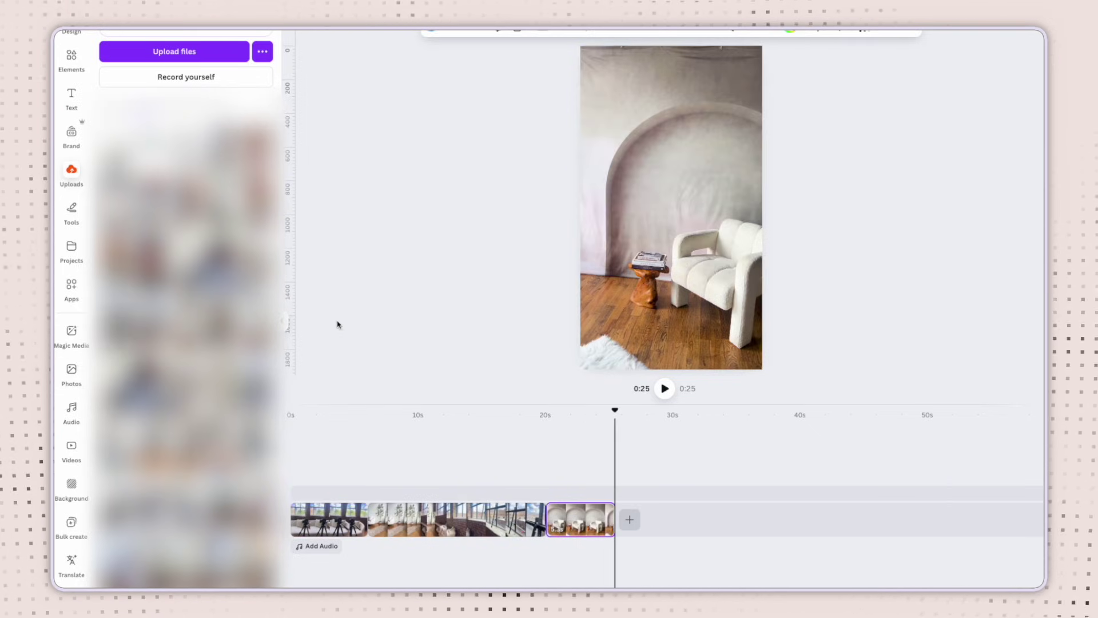
pyautogui.press('Escape')
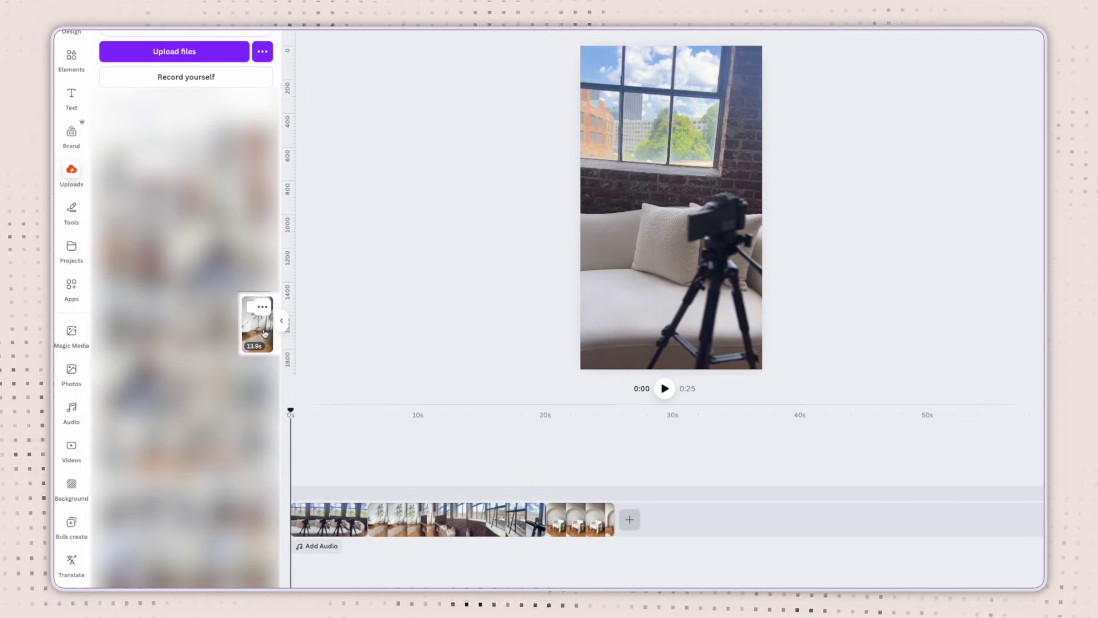
# - Drop two uploaded clips above the main footage as overlays, the 13.9s one on its own track near 10–16s
pyautogui.moveTo(264, 334); pyautogui.dragTo(286, 389)
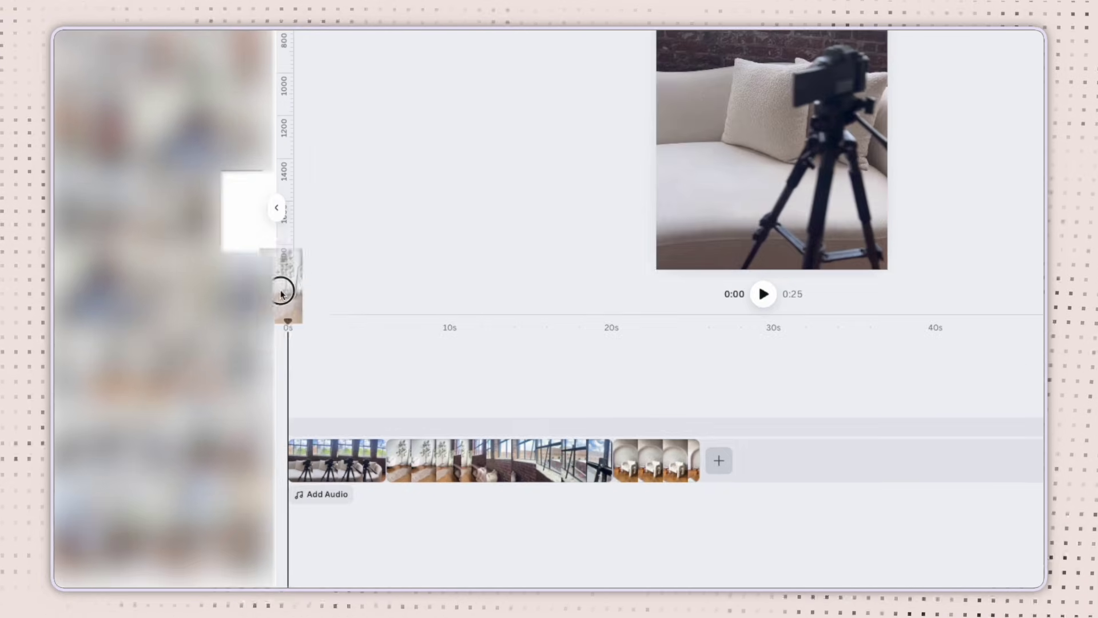
pyautogui.moveTo(280, 294); pyautogui.dragTo(347, 423)
pyautogui.moveTo(326, 323); pyautogui.dragTo(318, 326)
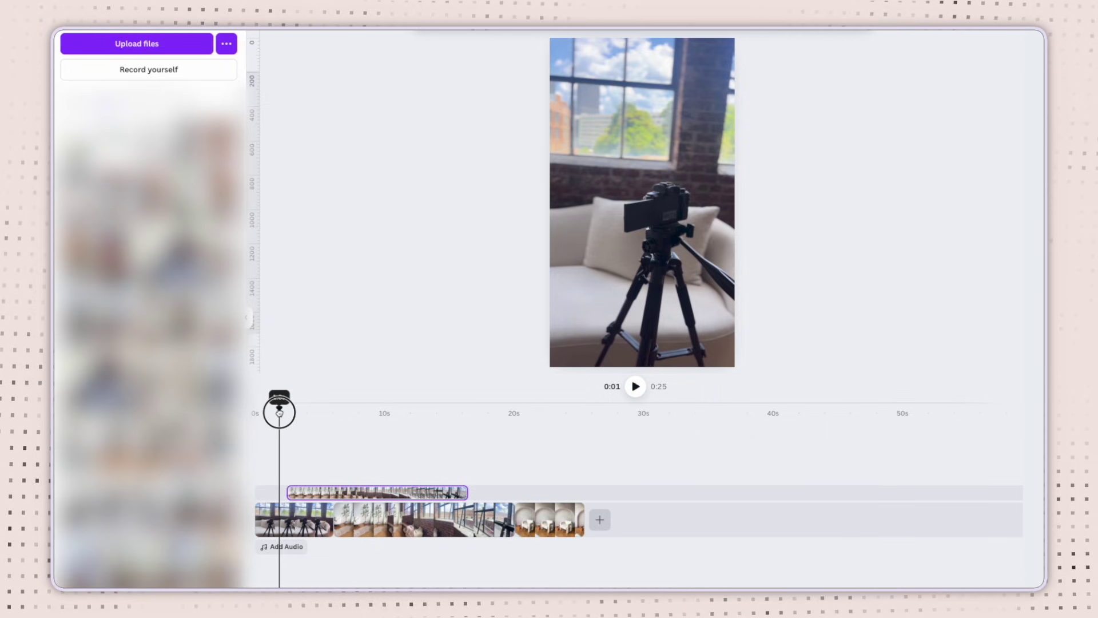
pyautogui.moveTo(279, 412); pyautogui.dragTo(328, 417)
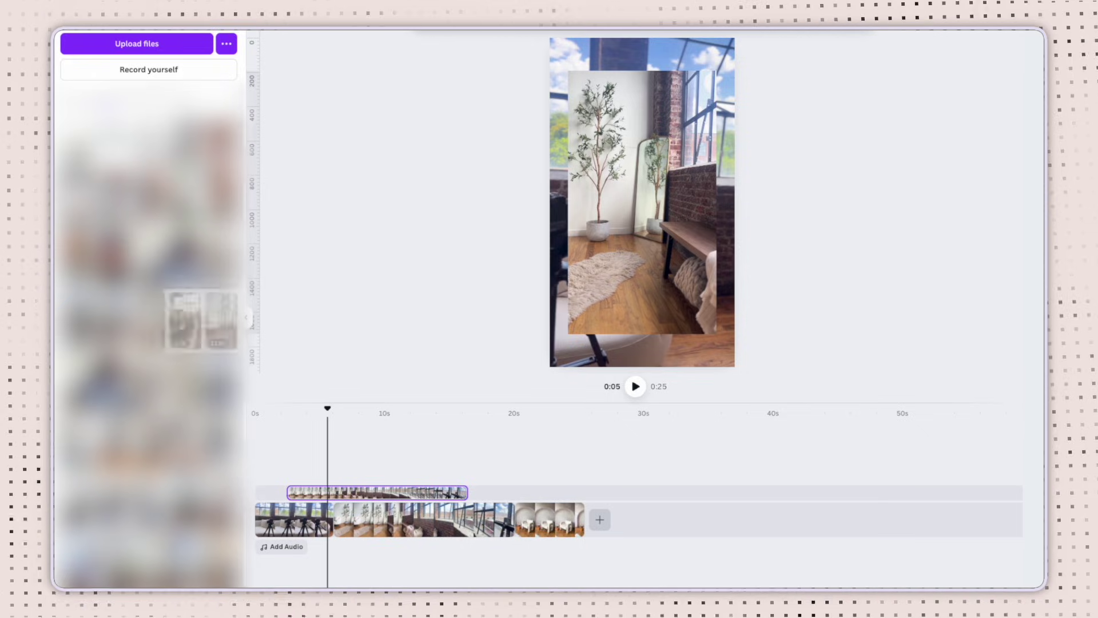
pyautogui.moveTo(221, 320); pyautogui.dragTo(506, 487)
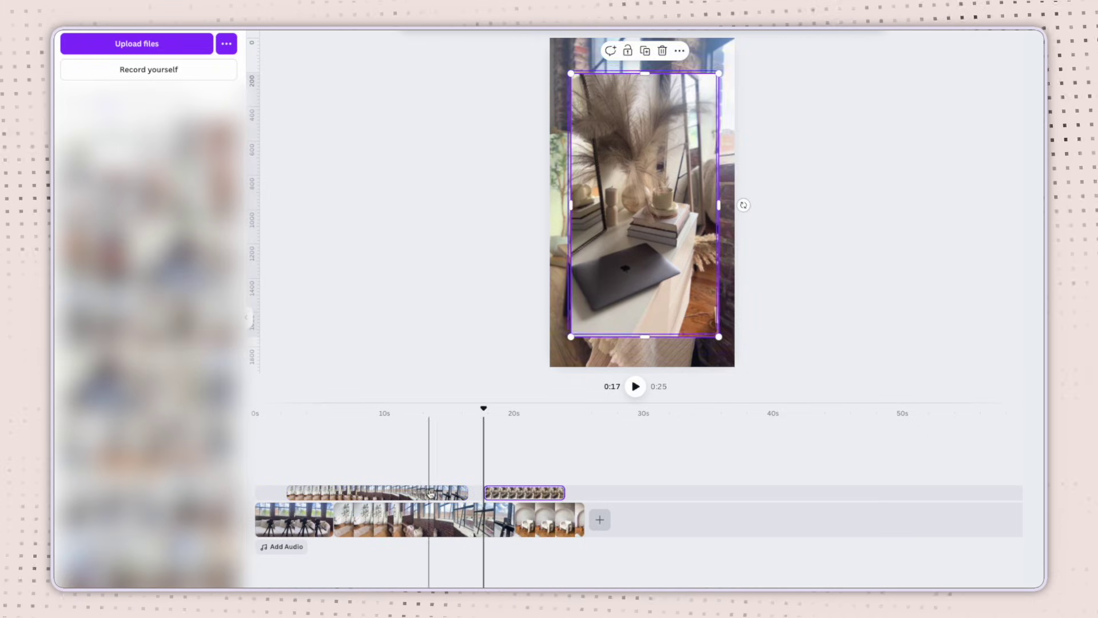
pyautogui.moveTo(510, 492); pyautogui.dragTo(408, 490)
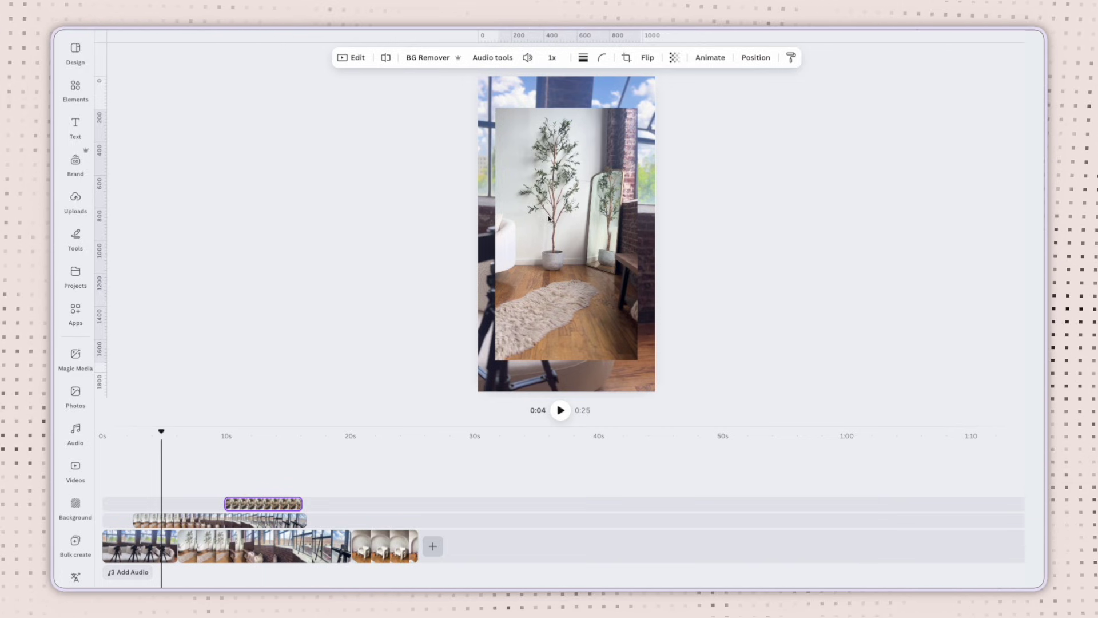
# - Add a 'your text here' body text box in Bon Vivant to the video
pyautogui.press('t')
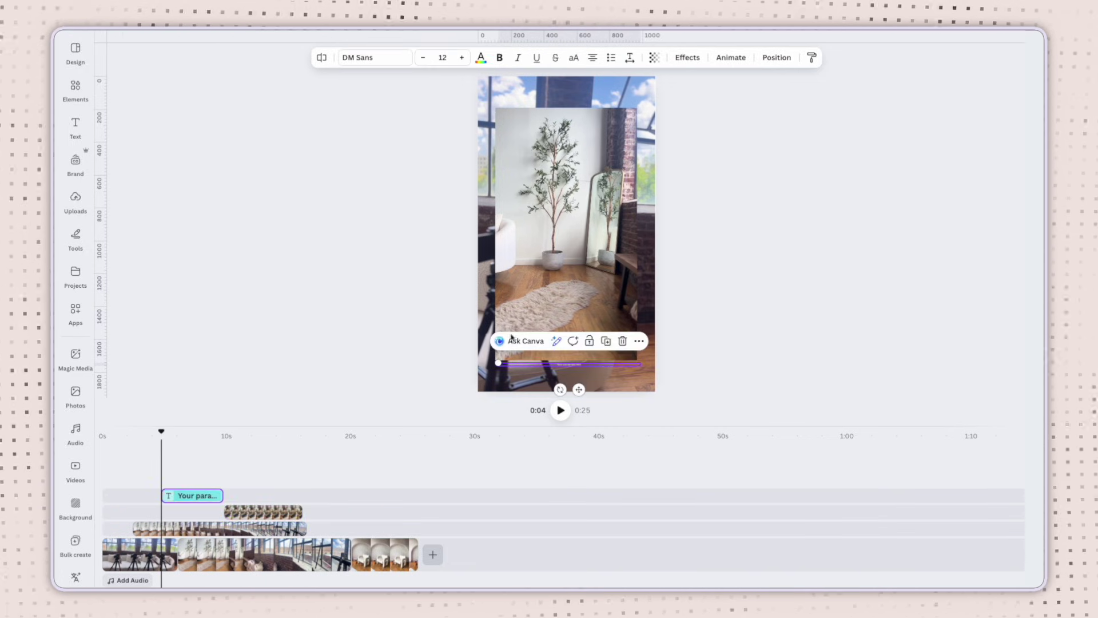
pyautogui.click(463, 58)
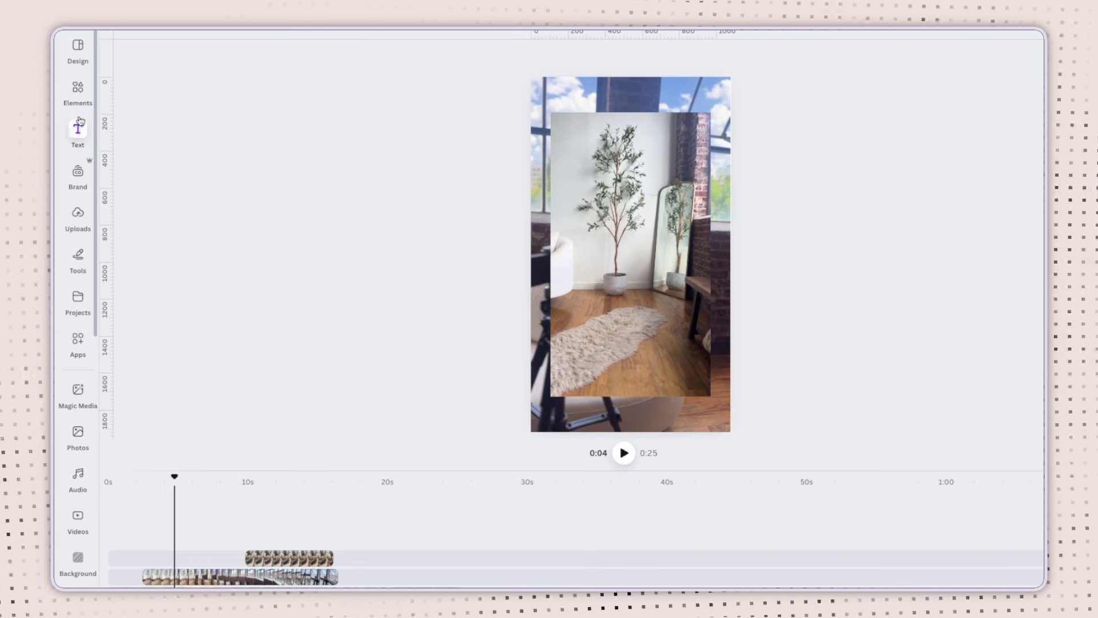
pyautogui.click(75, 123)
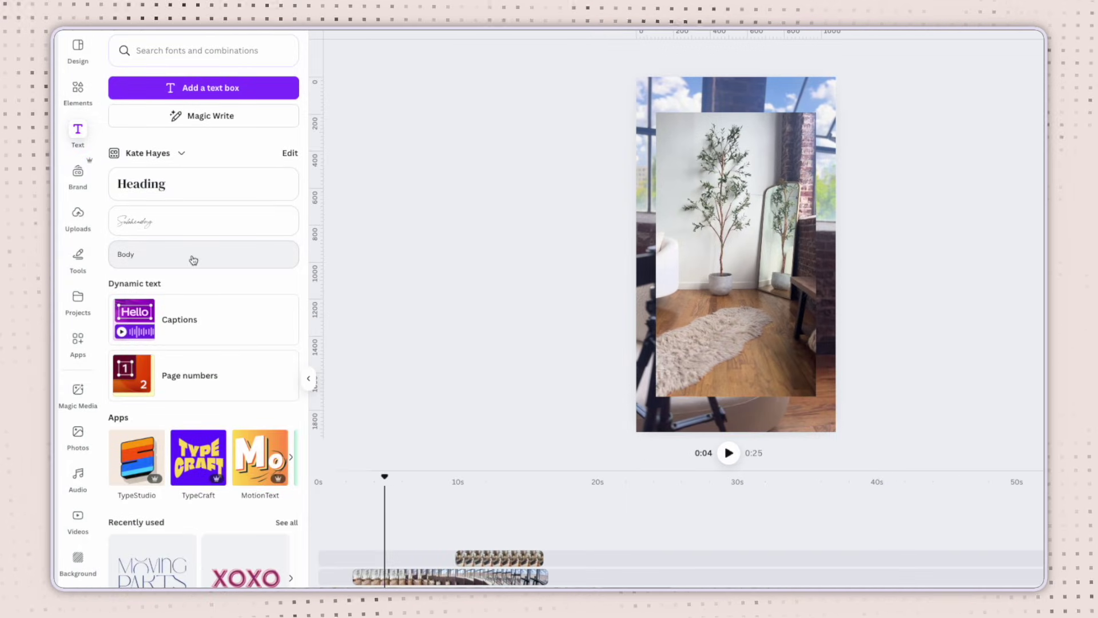
pyautogui.click(184, 253)
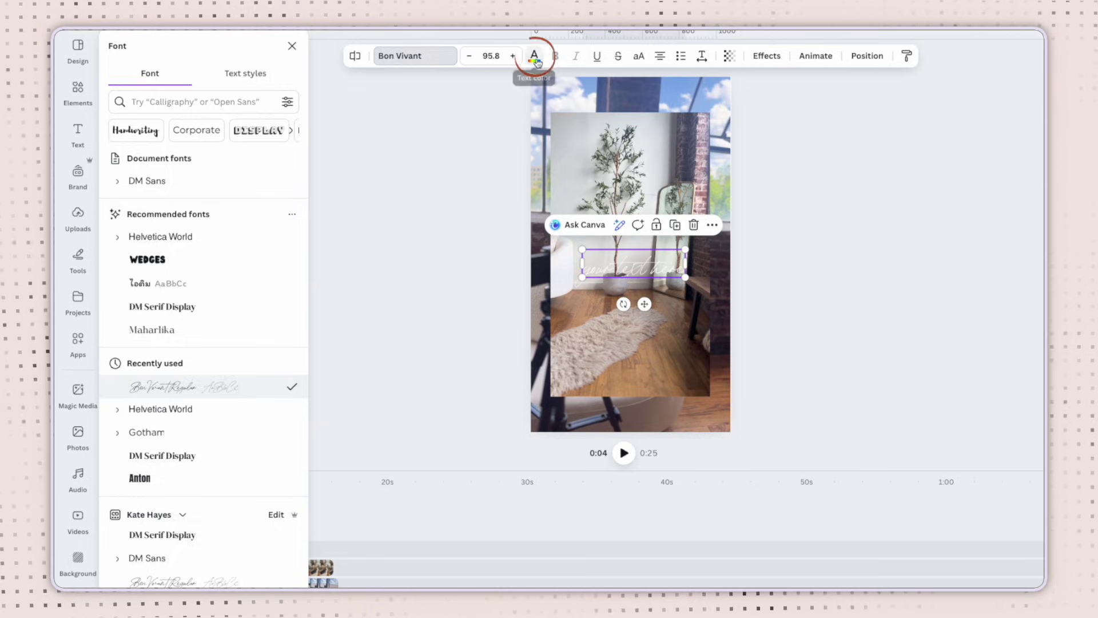
# - Give the text a slowed-down Typewriter animation that plays only on enter
pyautogui.click(534, 55)
pyautogui.click(766, 56)
pyautogui.click(815, 55)
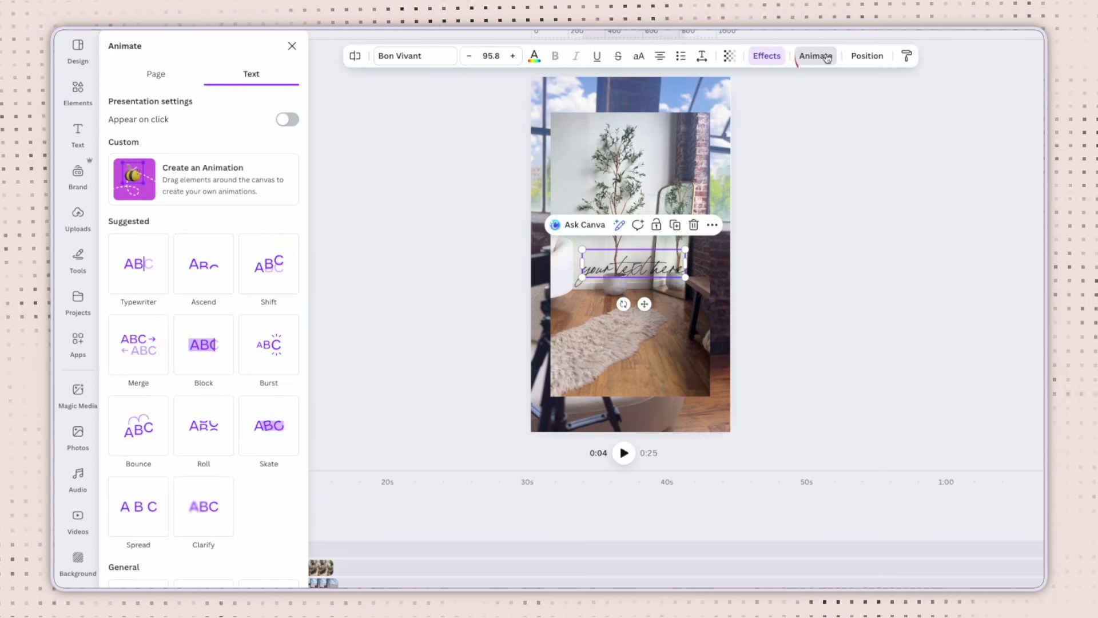
pyautogui.click(140, 289)
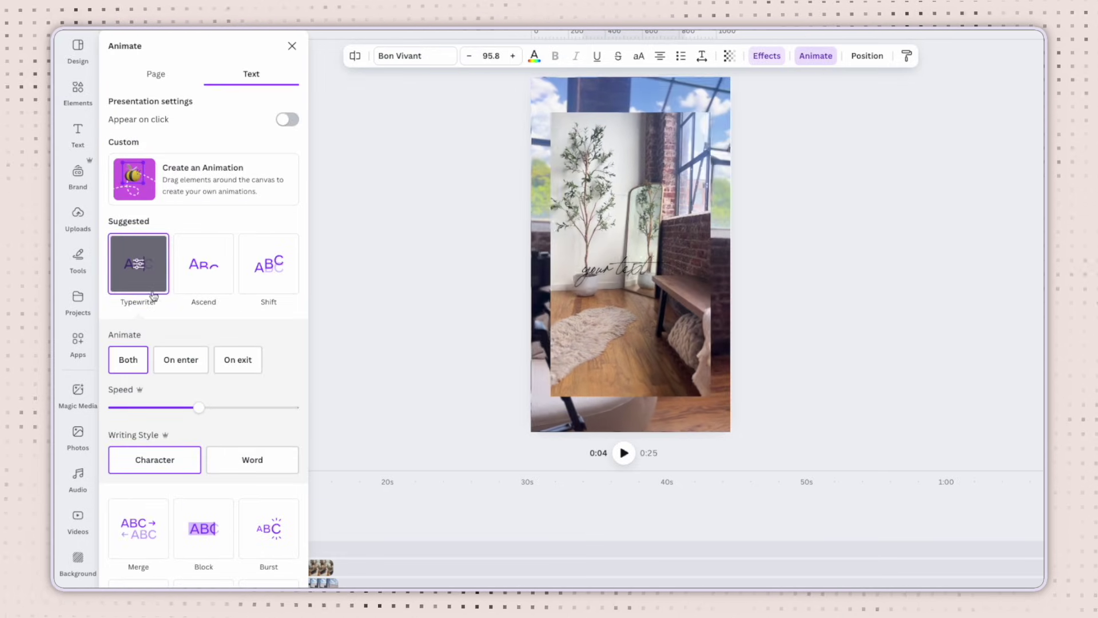
pyautogui.moveTo(199, 407); pyautogui.dragTo(176, 407)
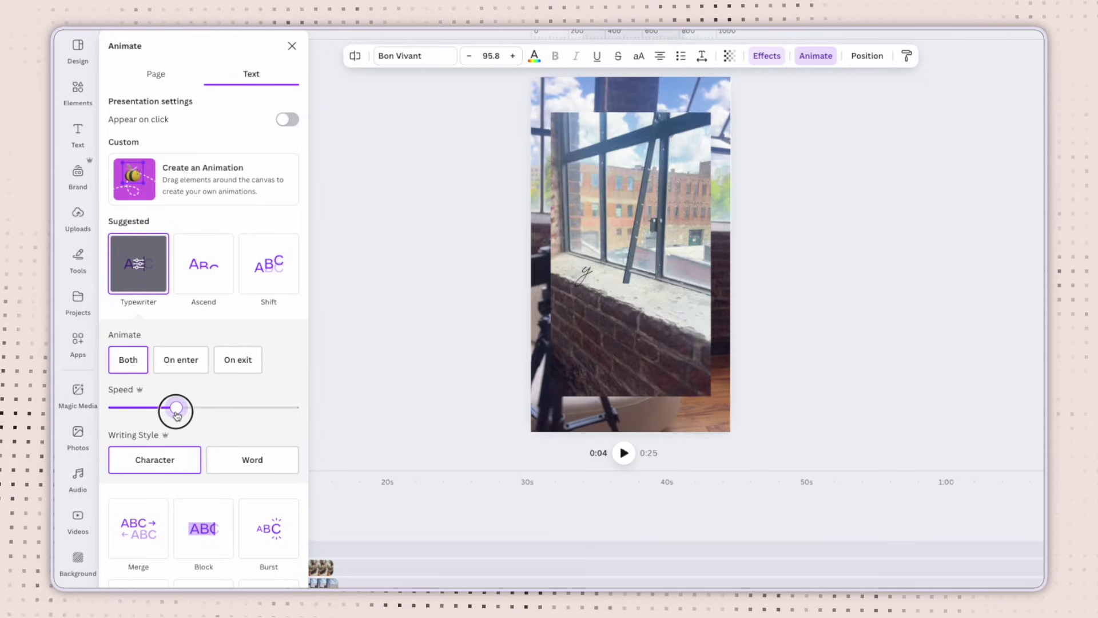
pyautogui.click(180, 357)
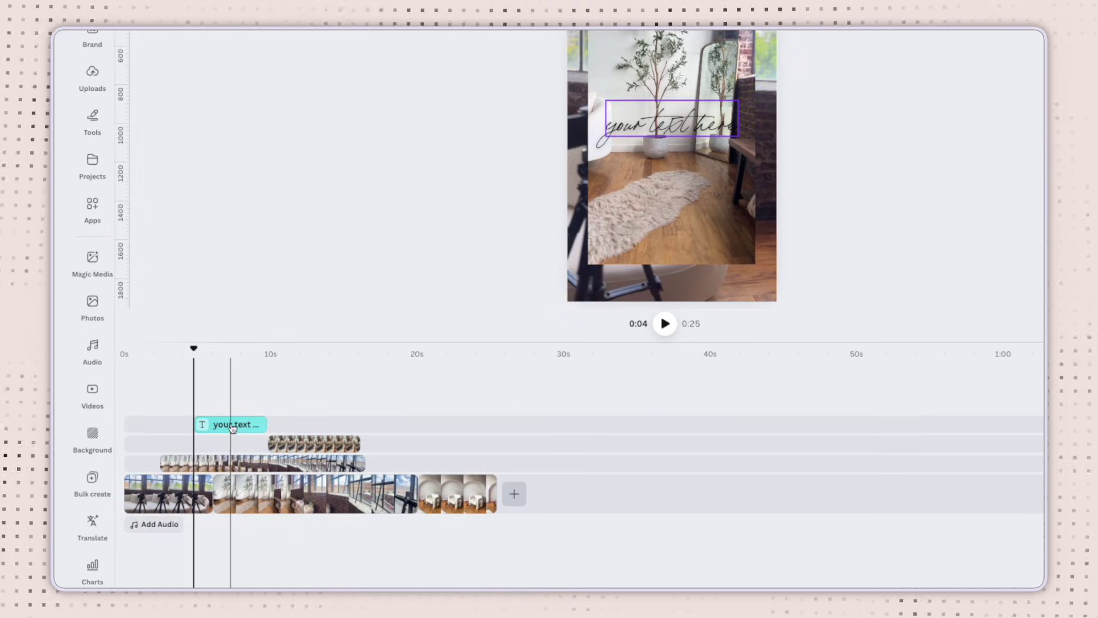
pyautogui.click(296, 468)
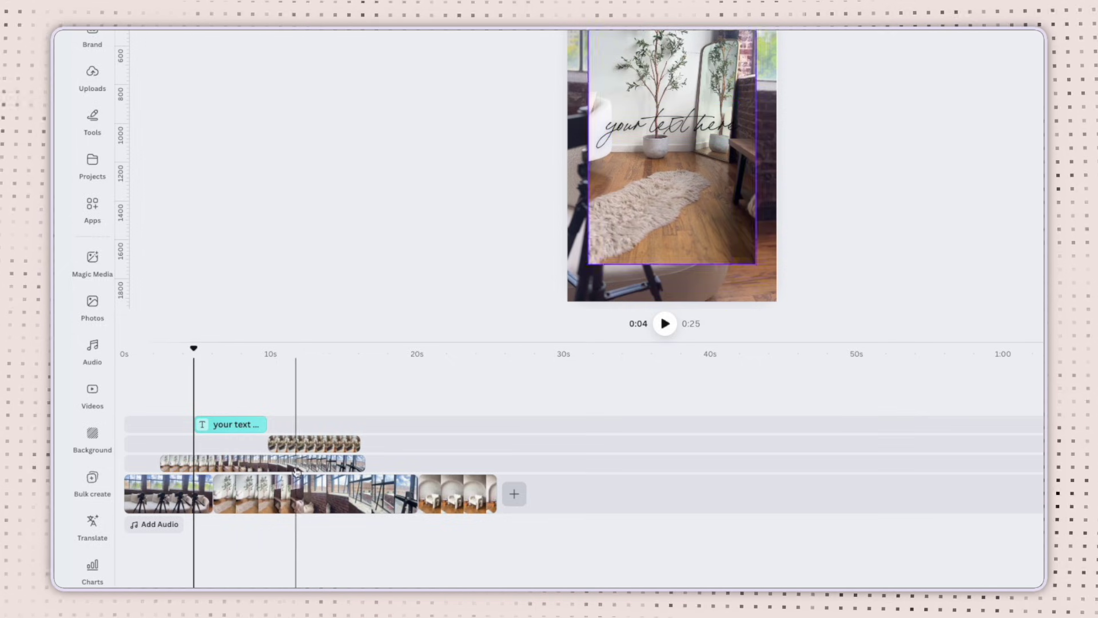
# - Find the kh logo among the brand kit logos and insert it into the video
pyautogui.click(225, 400)
pyautogui.click(71, 146)
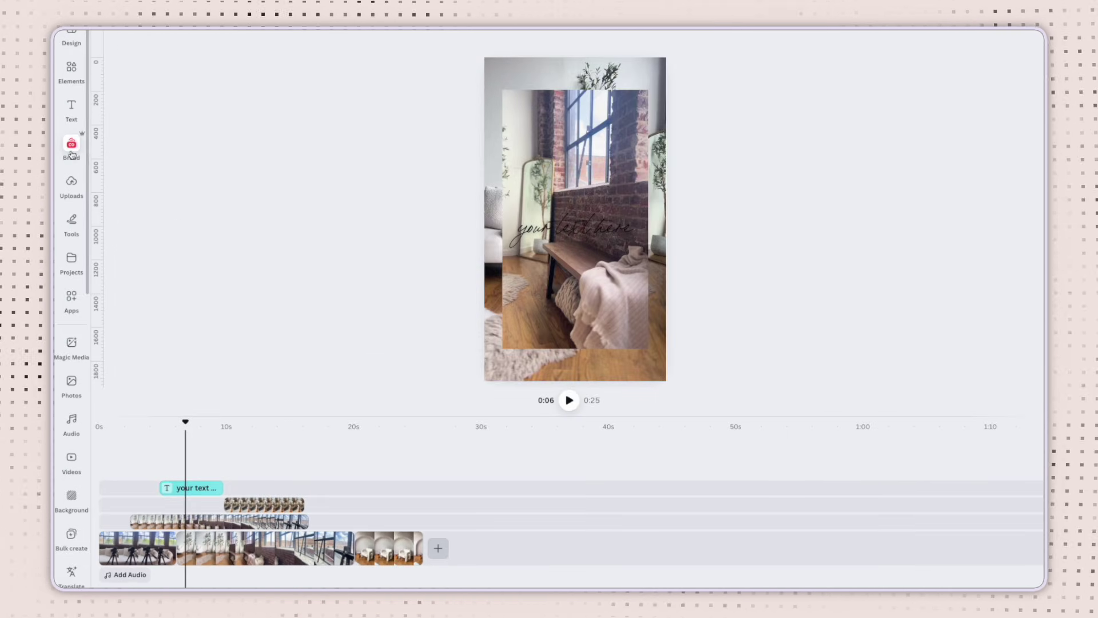
pyautogui.click(139, 209)
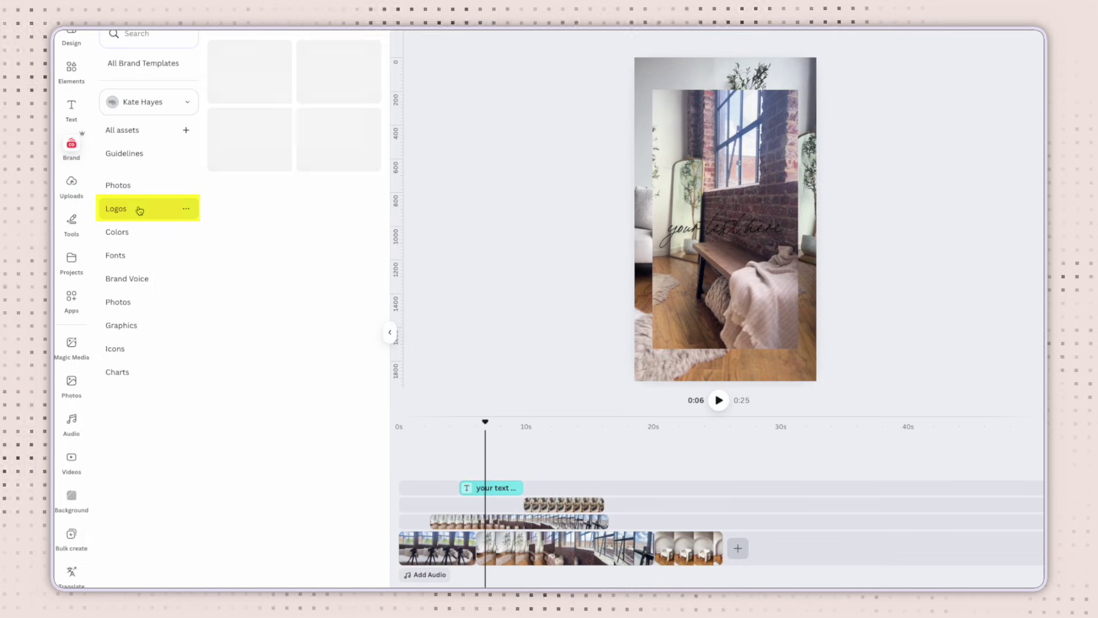
pyautogui.scroll(-15, 321, 318)
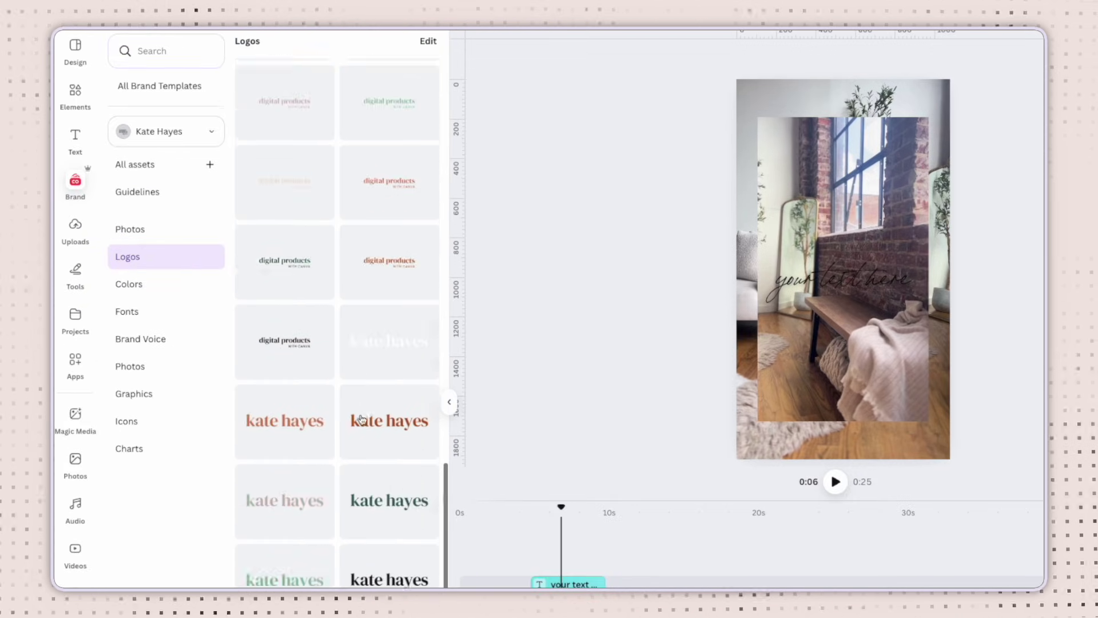
pyautogui.scroll(-7, 361, 419)
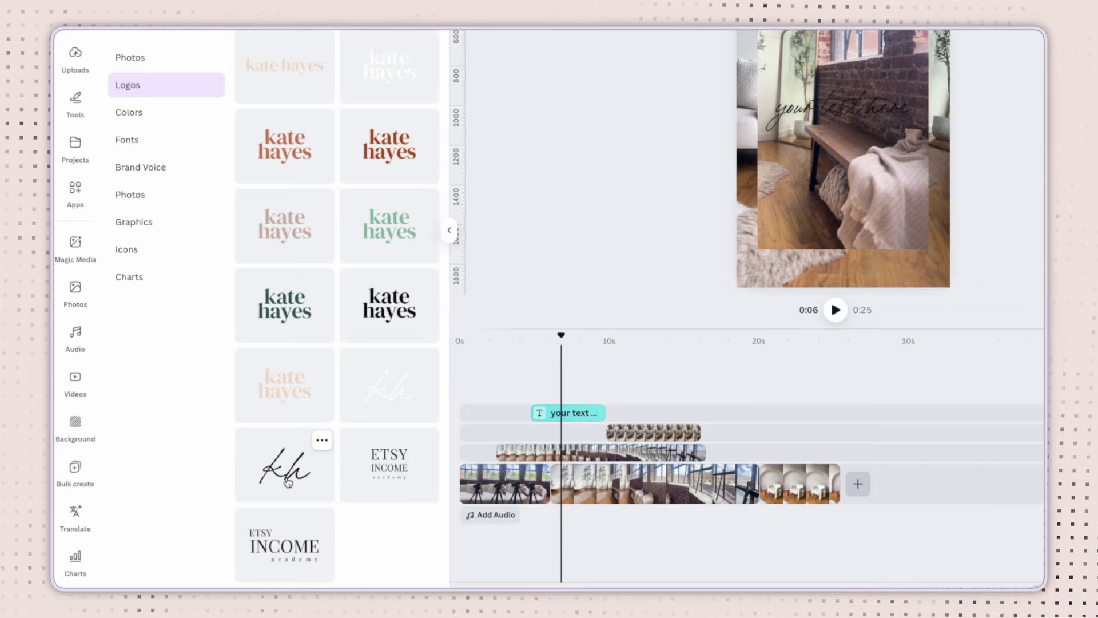
pyautogui.click(276, 453)
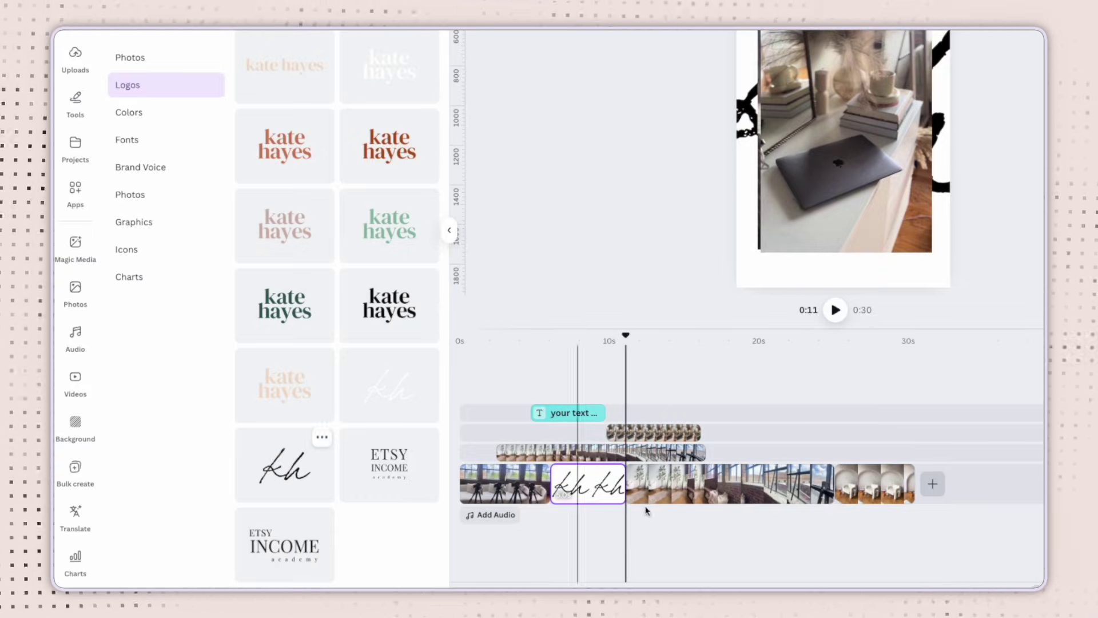
# - Re-add the kh logo as an overlay clip, shrink it and place it bottom-right
pyautogui.press('Delete')
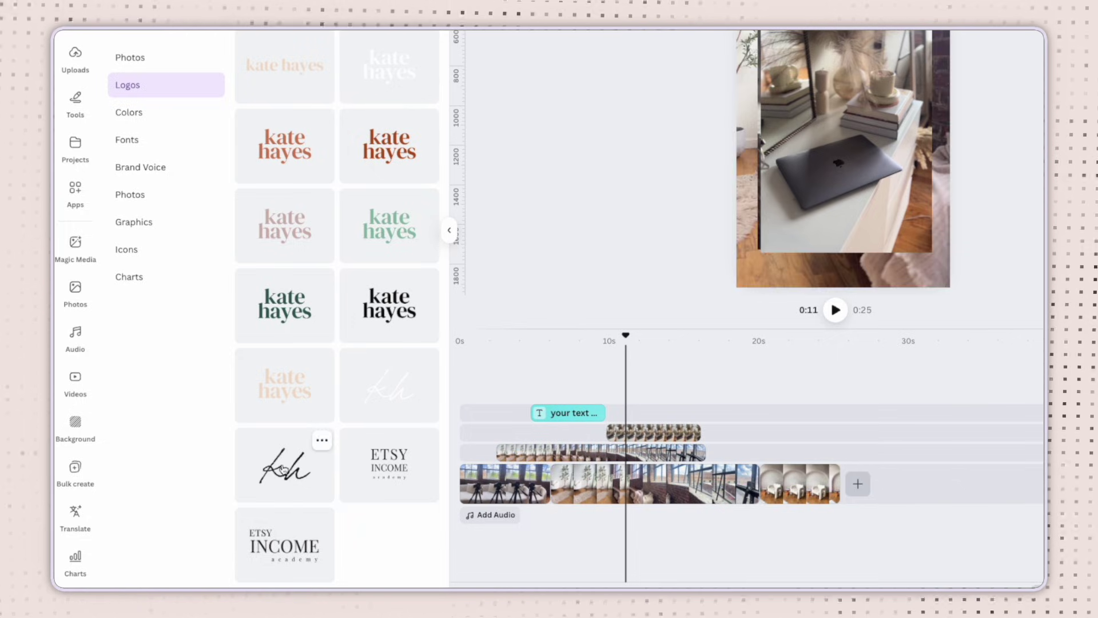
pyautogui.moveTo(274, 462); pyautogui.dragTo(615, 439)
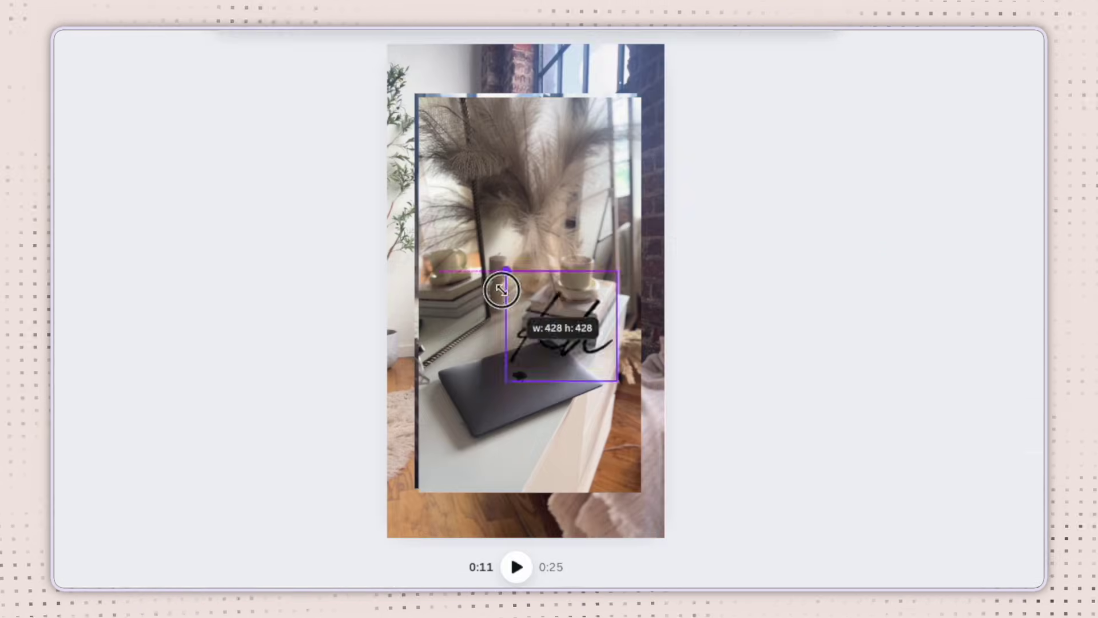
pyautogui.moveTo(499, 287); pyautogui.dragTo(539, 311)
pyautogui.moveTo(576, 348); pyautogui.dragTo(615, 489)
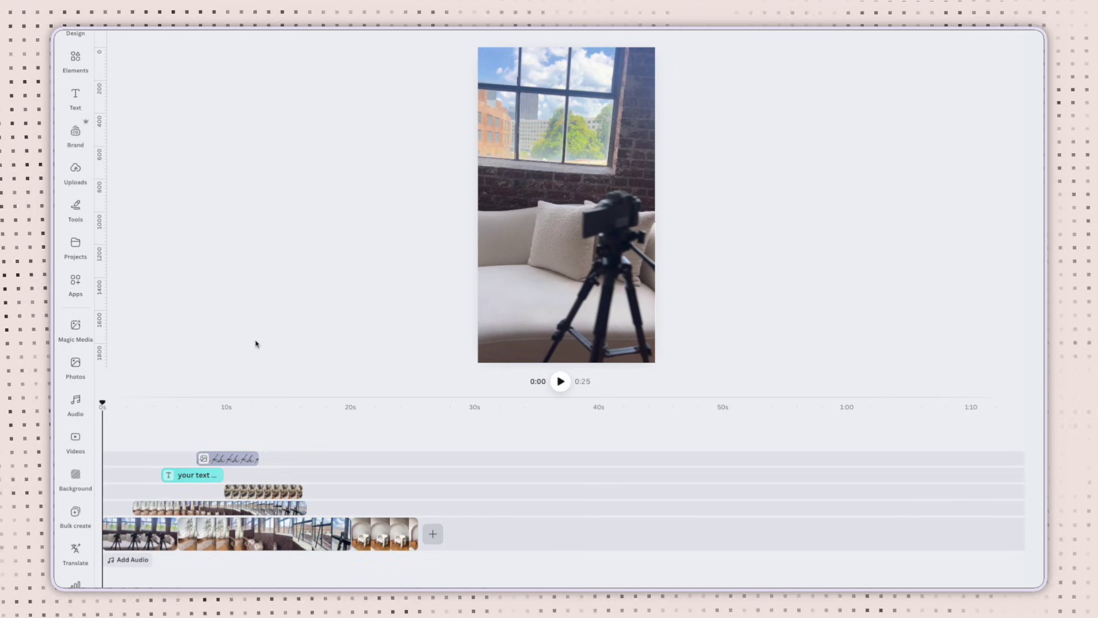
# - Trim the second main clip's end back to about 5.9 seconds
pyautogui.moveTo(258, 405); pyautogui.dragTo(254, 411)
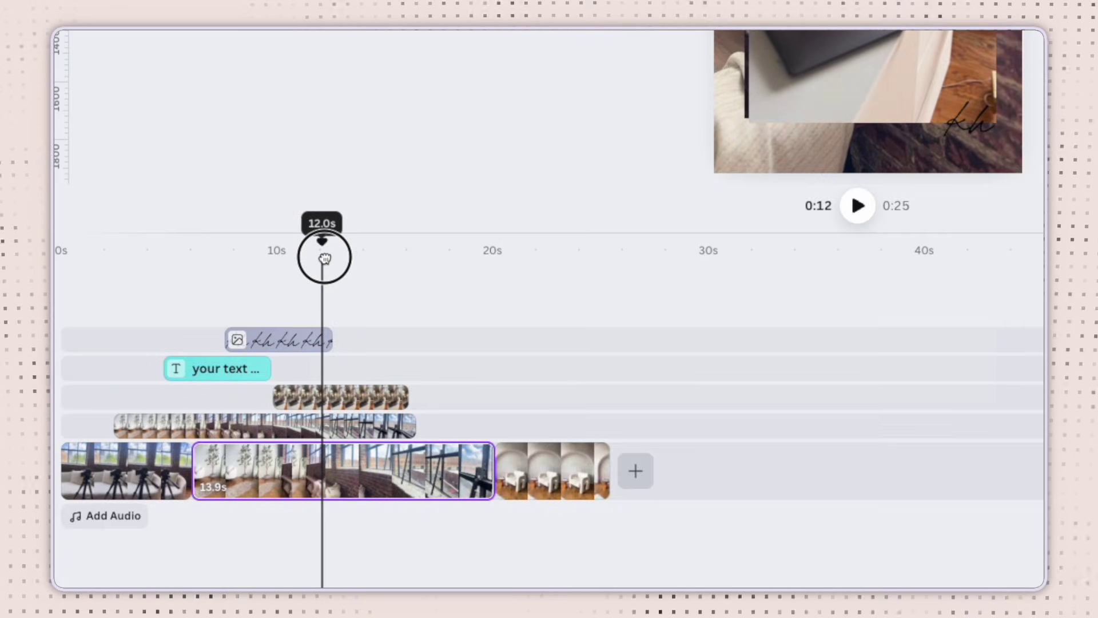
pyautogui.moveTo(324, 258); pyautogui.dragTo(324, 258)
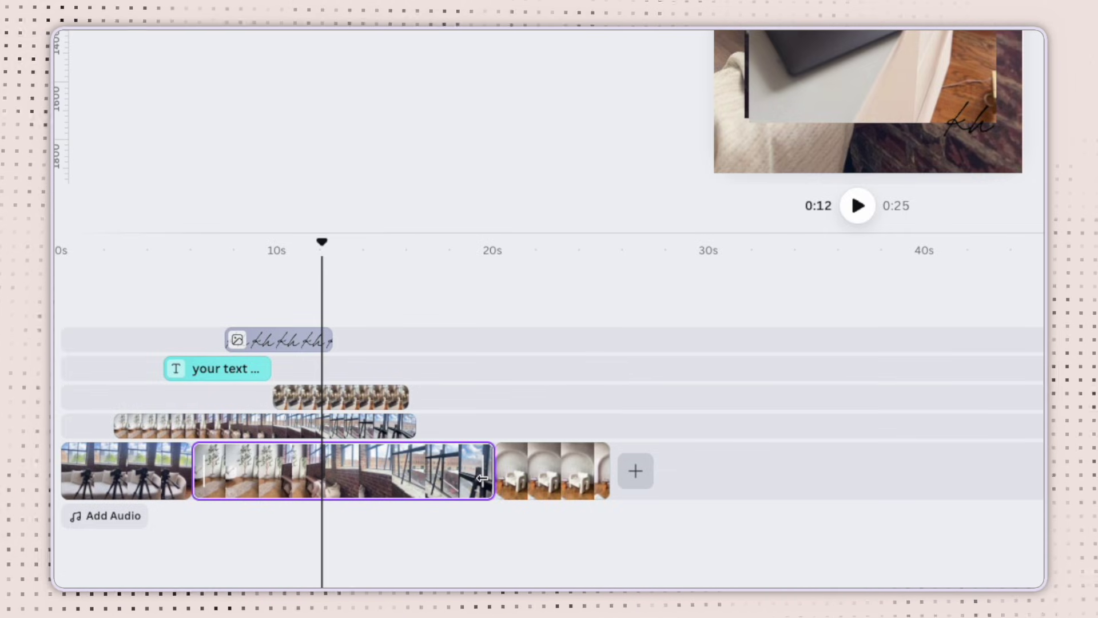
pyautogui.moveTo(483, 473); pyautogui.dragTo(319, 474)
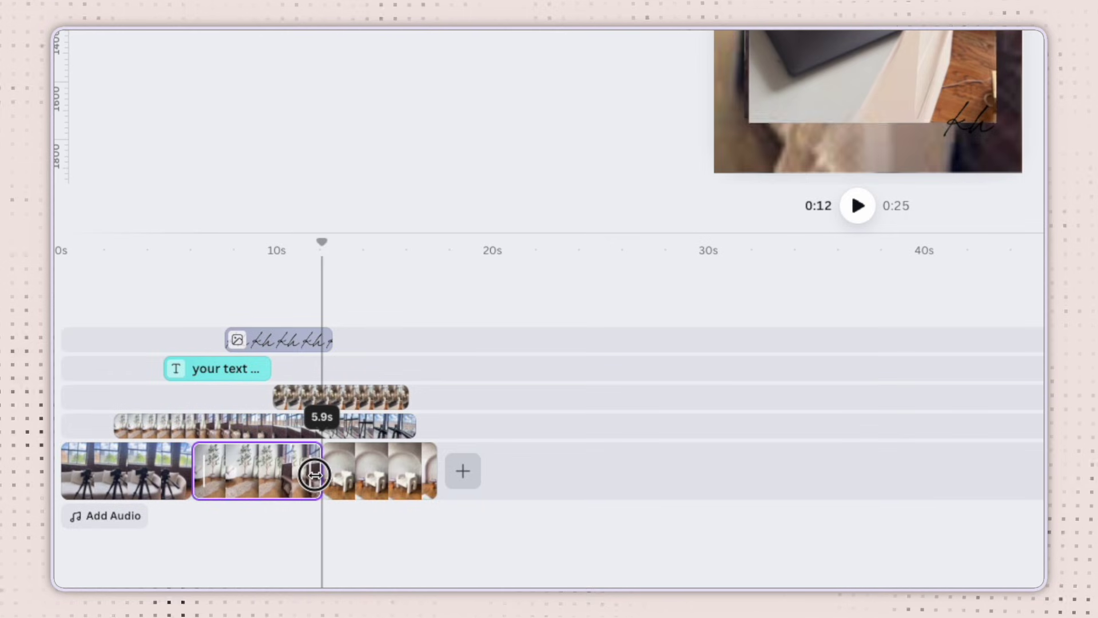
# - Move the layered clip onto the other overlay track and trim it to about 5.7 seconds
pyautogui.click(280, 426)
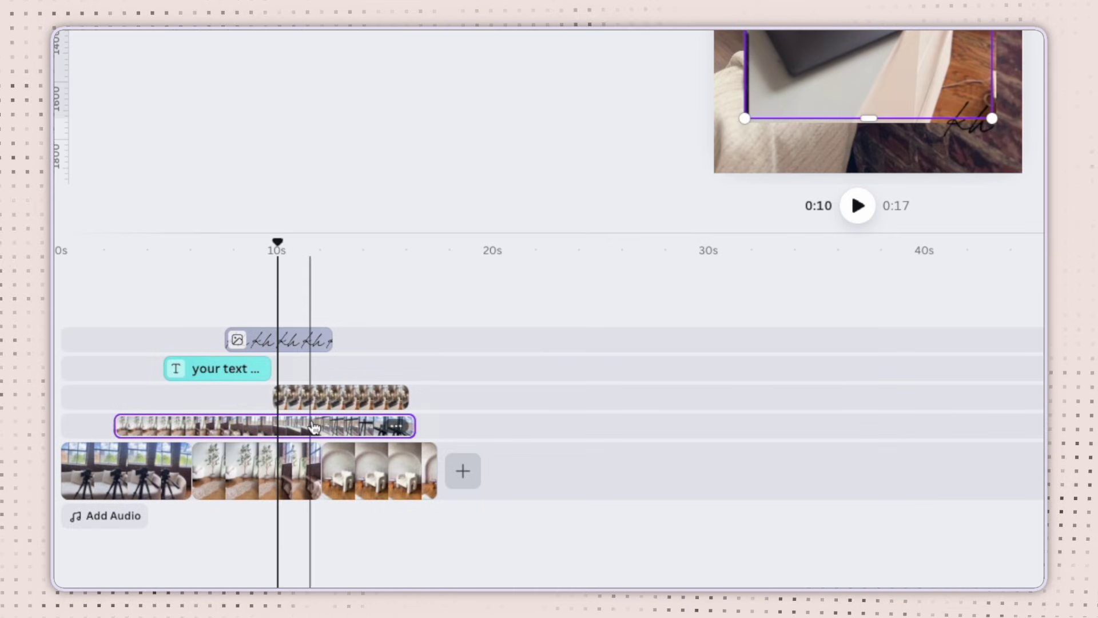
pyautogui.moveTo(319, 426); pyautogui.dragTo(293, 421)
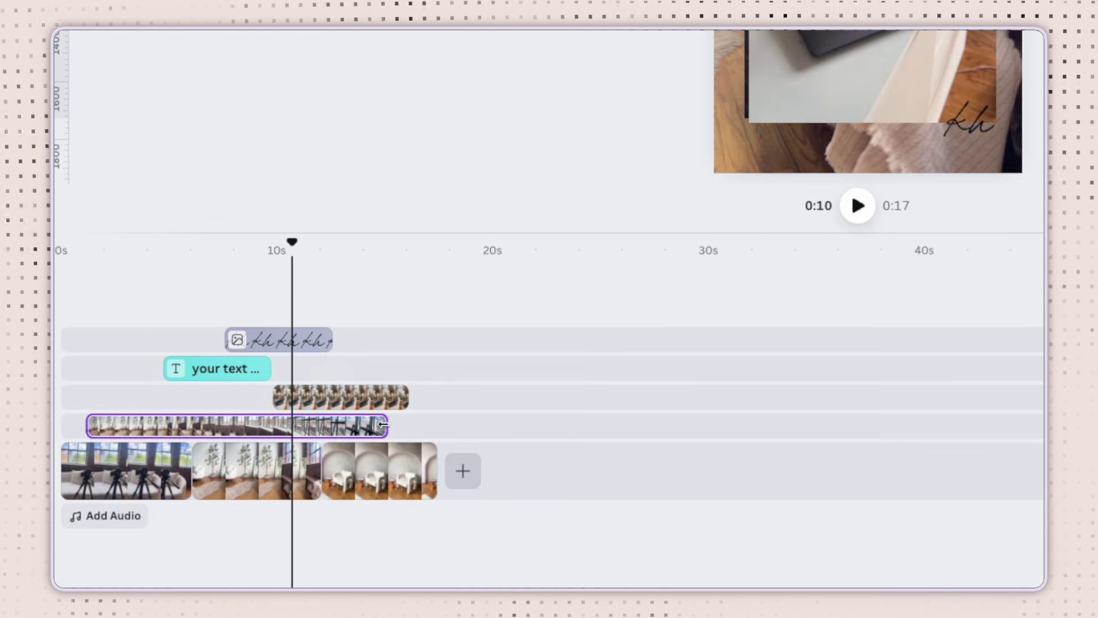
pyautogui.moveTo(382, 424); pyautogui.dragTo(188, 430)
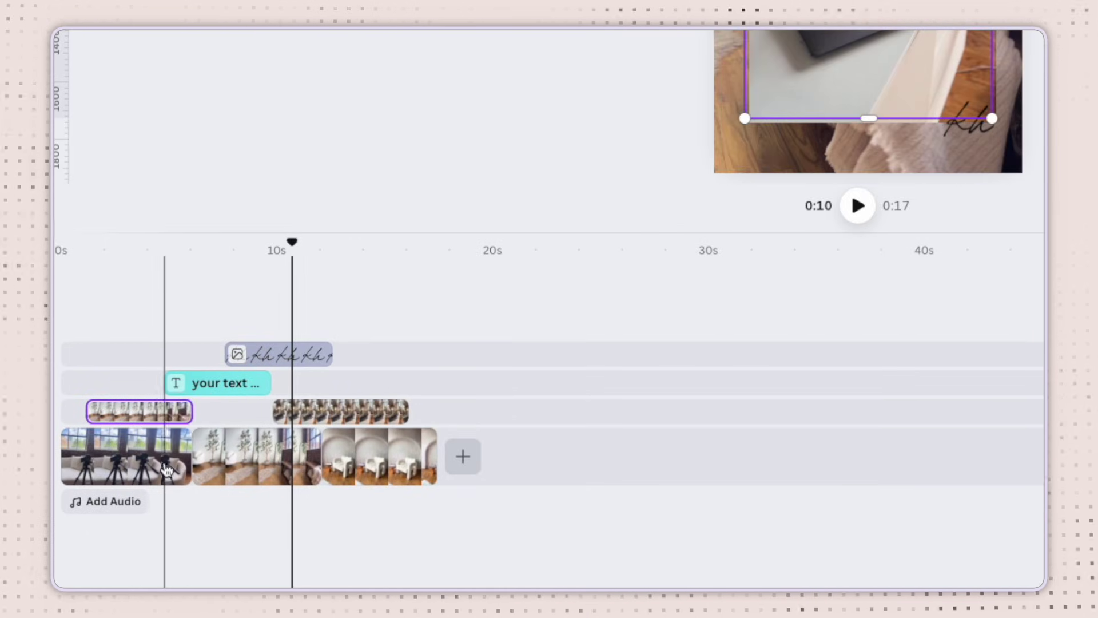
pyautogui.moveTo(290, 239); pyautogui.dragTo(211, 243)
pyautogui.moveTo(179, 420); pyautogui.dragTo(210, 412)
pyautogui.moveTo(211, 243); pyautogui.dragTo(144, 252)
# - Stretch the 'your text here' text clip to start at 0 seconds and extend its end
pyautogui.click(231, 383)
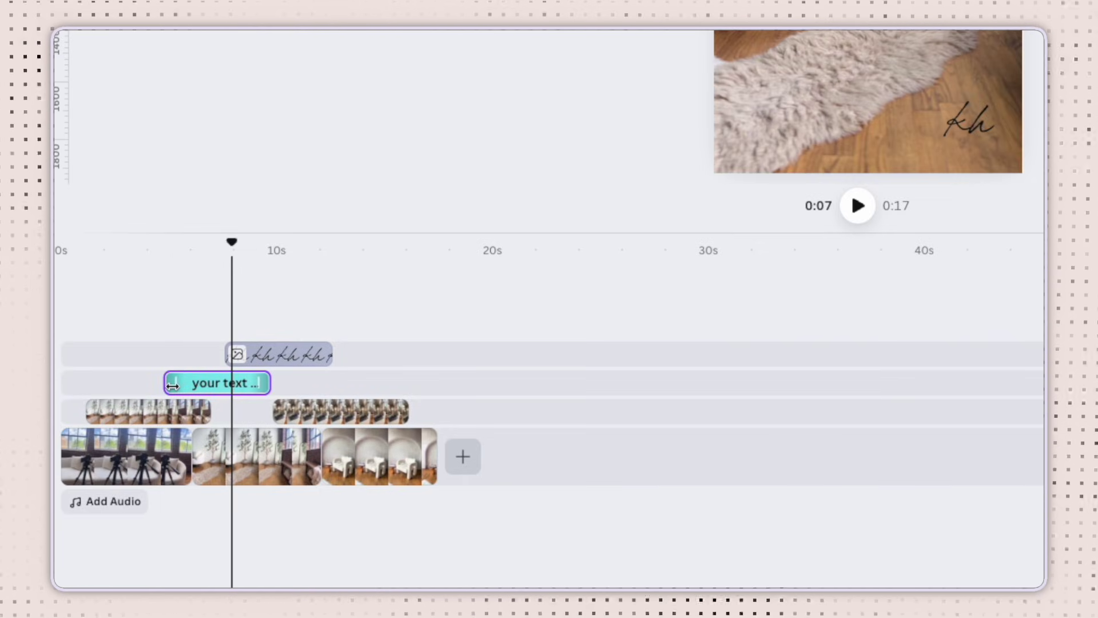
pyautogui.moveTo(171, 384); pyautogui.dragTo(69, 382)
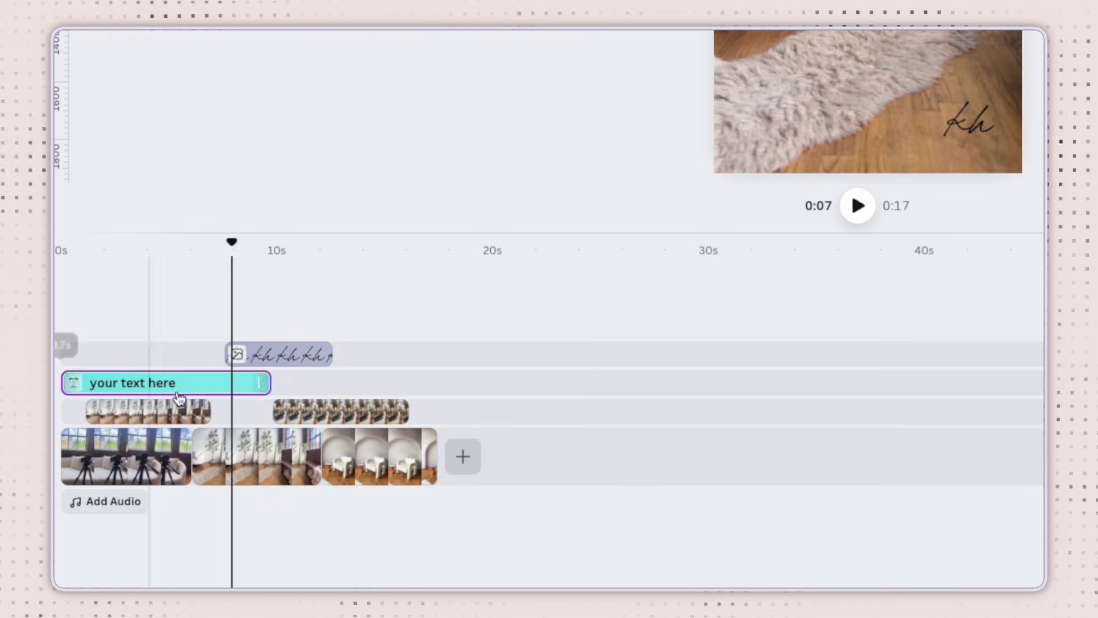
pyautogui.moveTo(265, 382); pyautogui.dragTo(437, 384)
# - Extend the kh logo clip back to 0 seconds and play the video to review
pyautogui.click(290, 355)
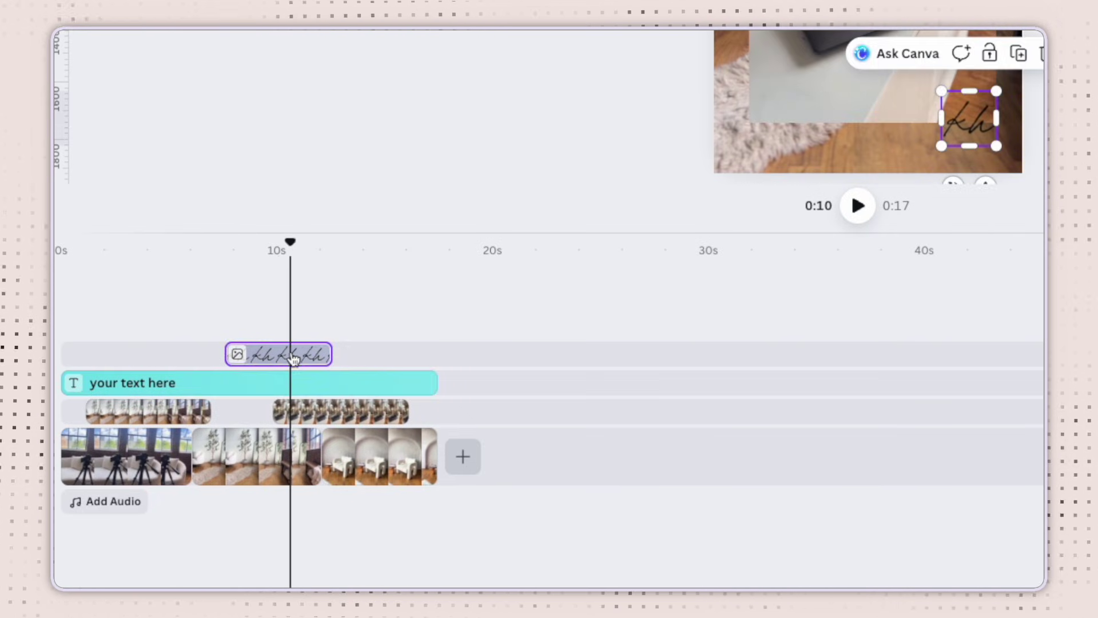
pyautogui.moveTo(224, 352); pyautogui.dragTo(68, 351)
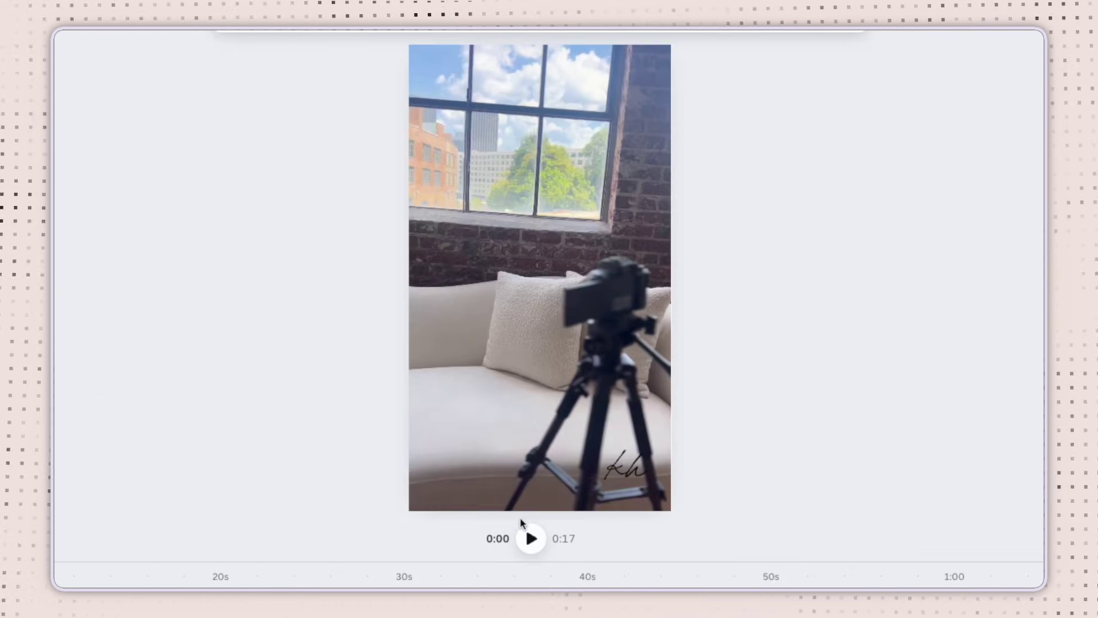
pyautogui.click(530, 539)
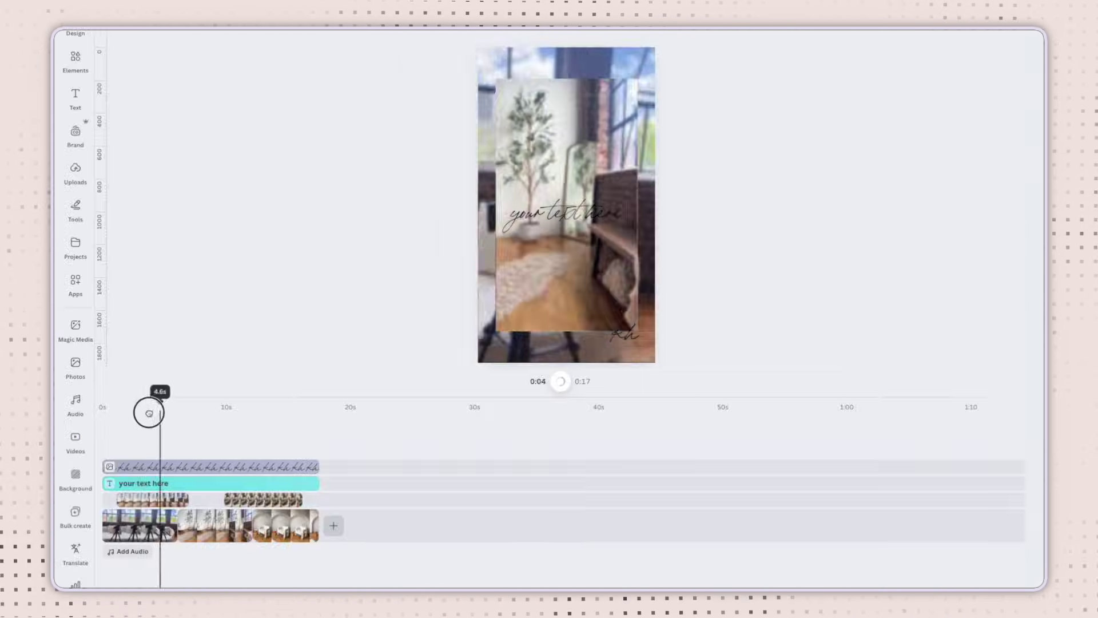
pyautogui.moveTo(147, 409); pyautogui.dragTo(165, 430)
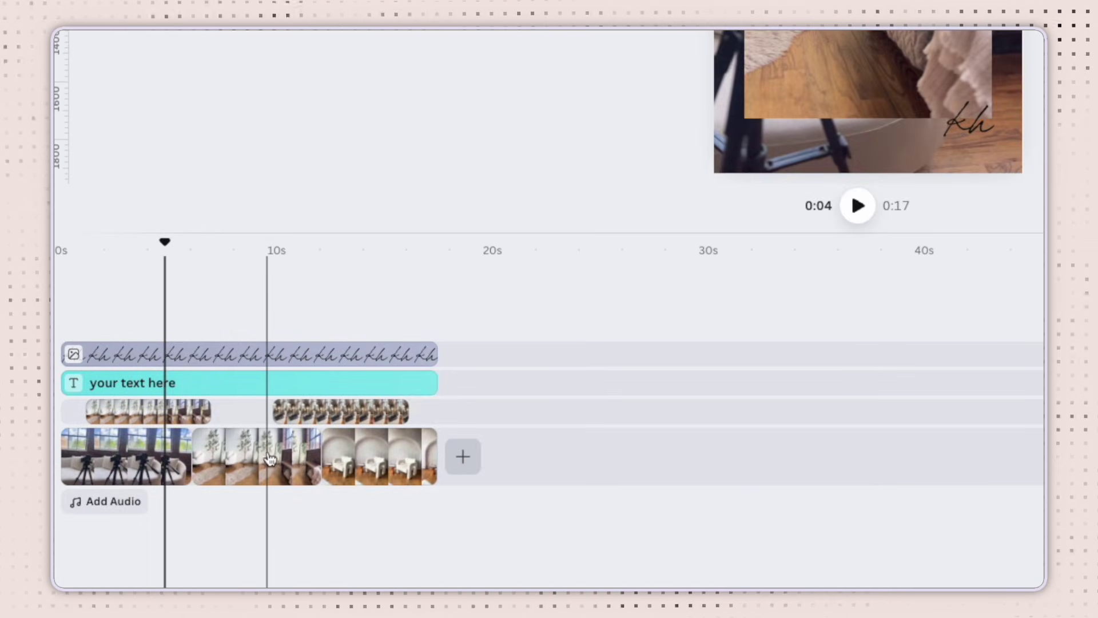
# - Split the second main clip at 9.0 seconds and lengthen the new piece to 3.2 seconds
pyautogui.click(268, 458)
pyautogui.moveTo(266, 244); pyautogui.dragTo(256, 245)
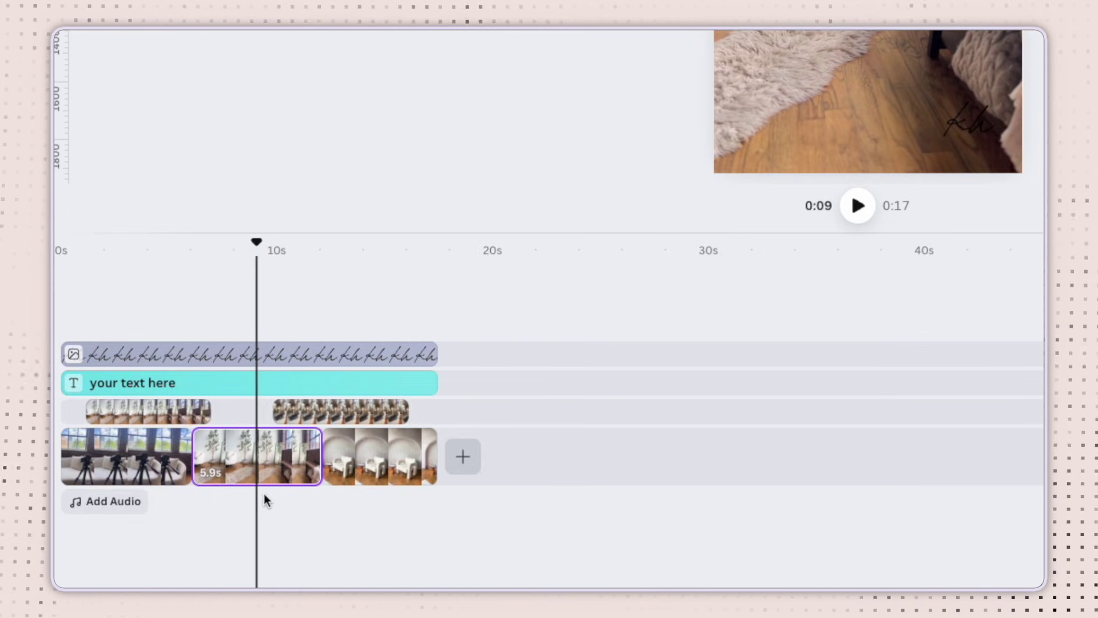
pyautogui.click(256, 242)
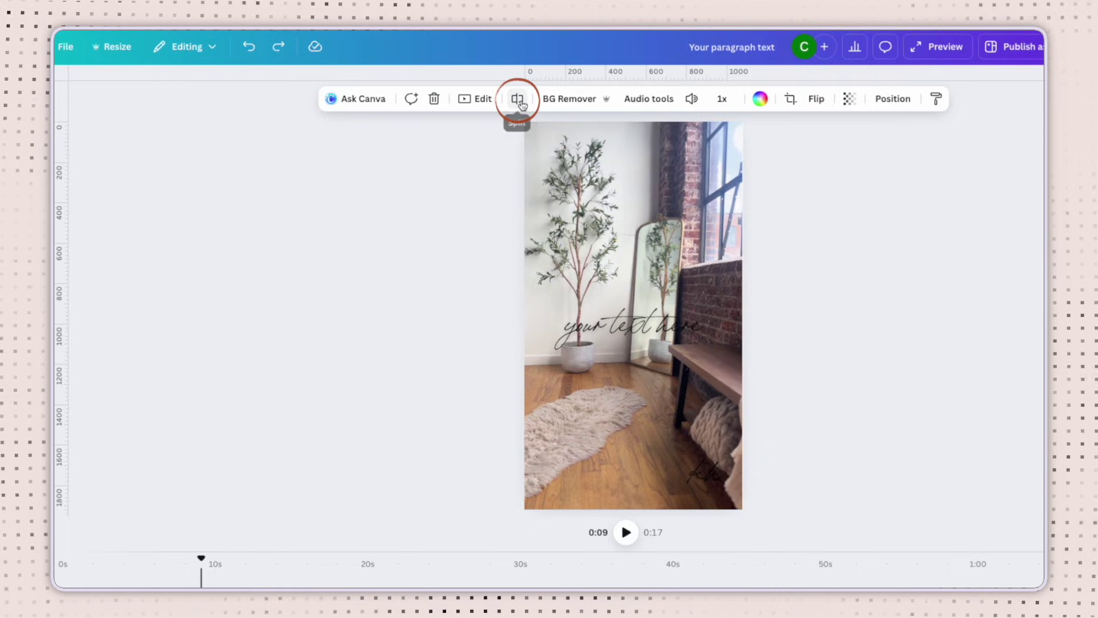
pyautogui.click(519, 103)
pyautogui.click(284, 474)
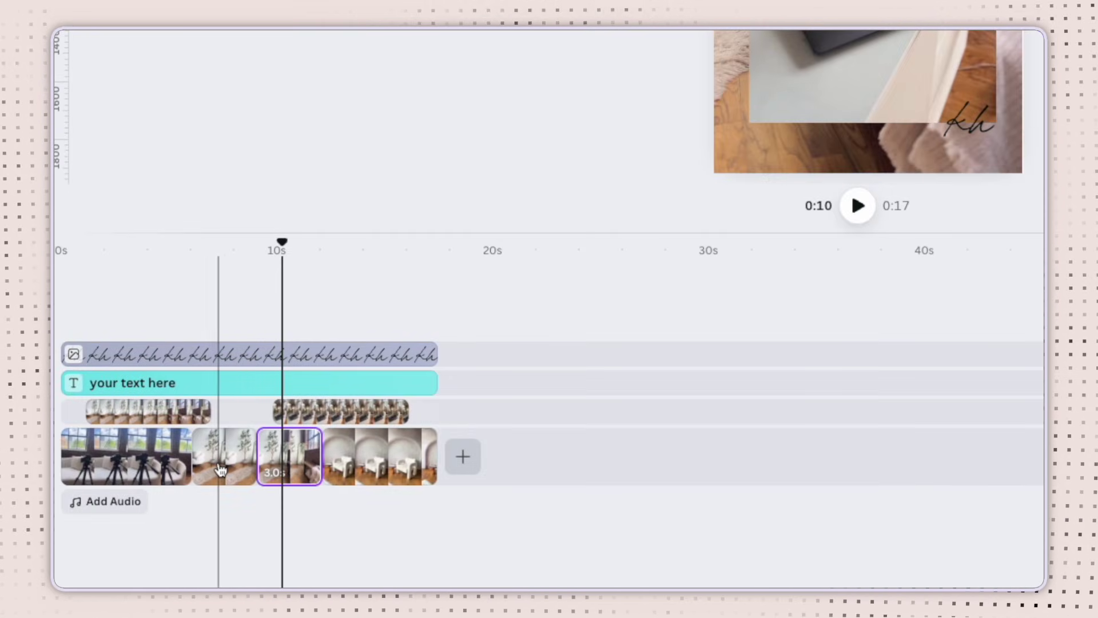
pyautogui.moveTo(303, 456)
pyautogui.mouseDown()
pyautogui.moveTo(318, 451)
pyautogui.moveTo(300, 456)
pyautogui.mouseUp()
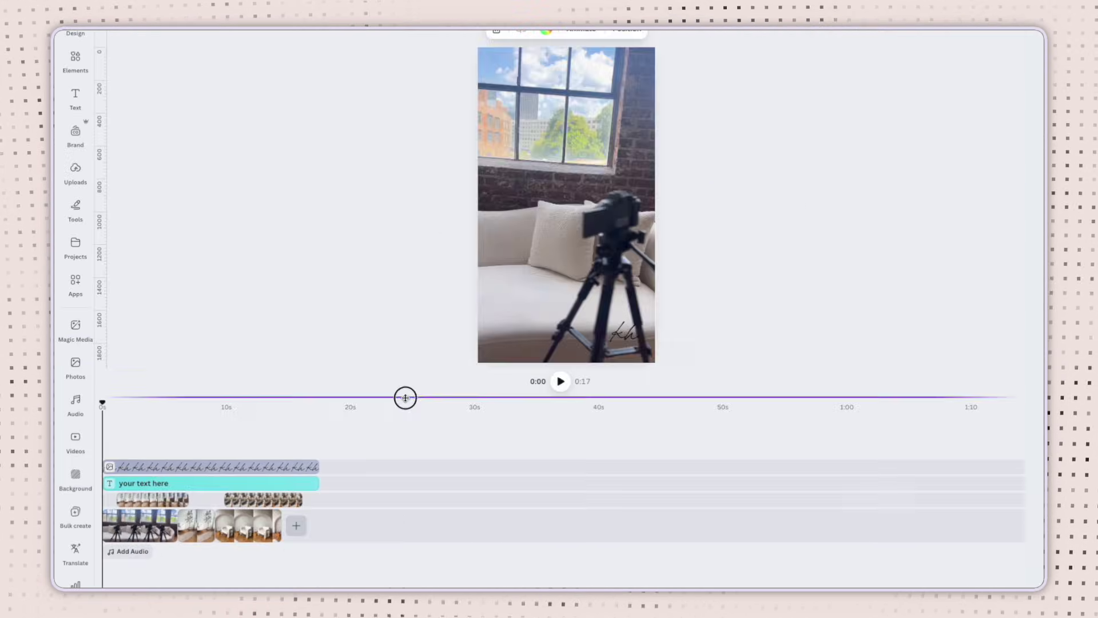
pyautogui.moveTo(405, 398); pyautogui.dragTo(421, 264)
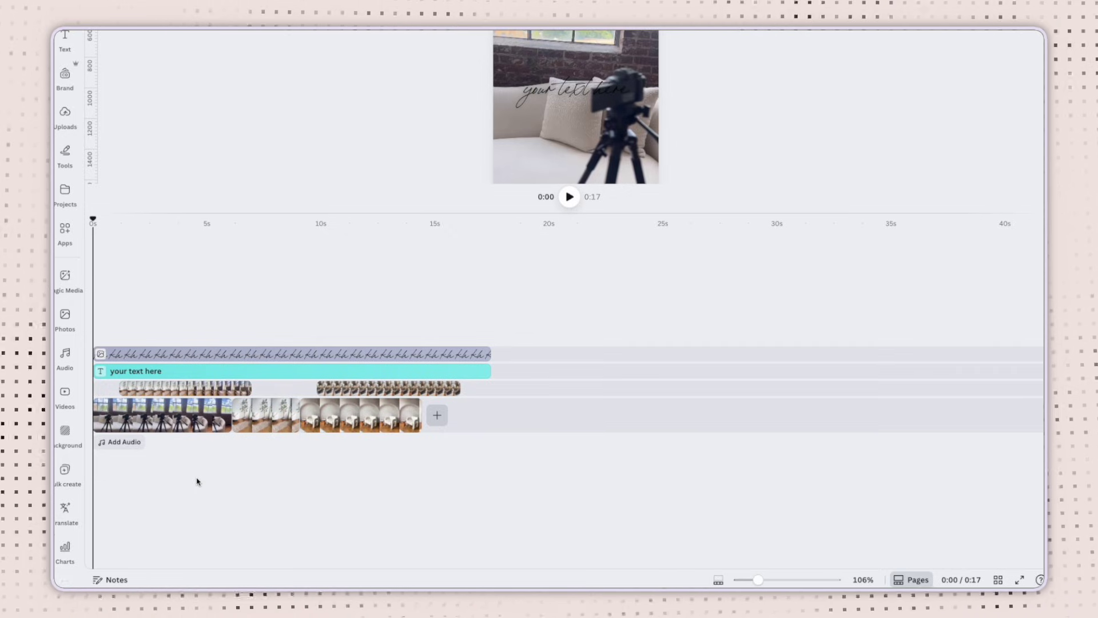
# - Add Believe In Yourself (Instrumental) from Recently used audio as a 17.4s background track
pyautogui.click(126, 442)
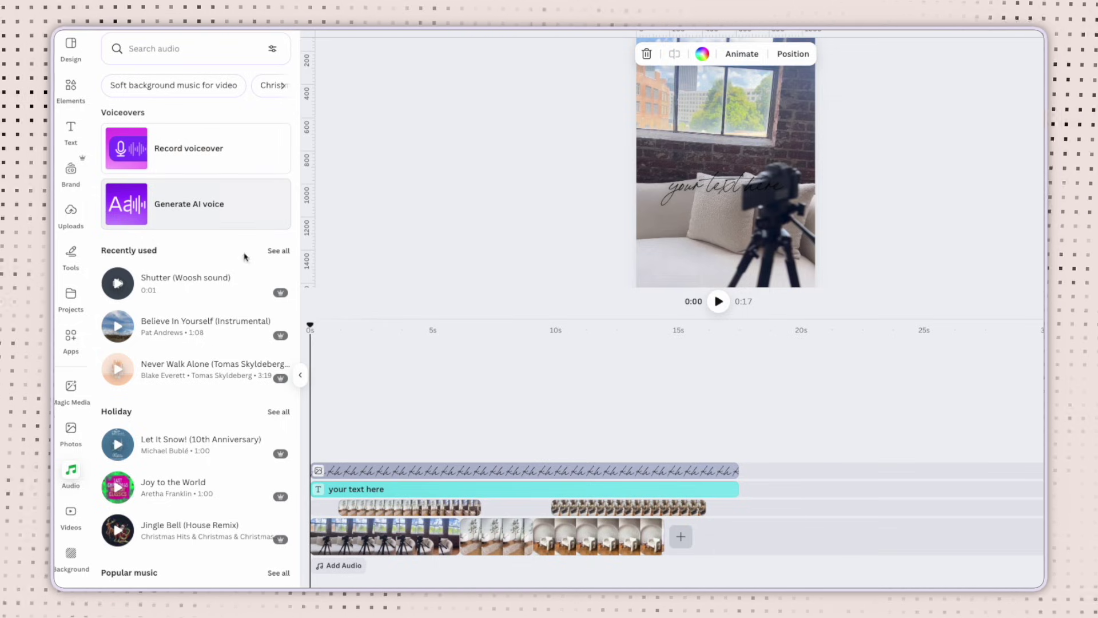
pyautogui.click(210, 334)
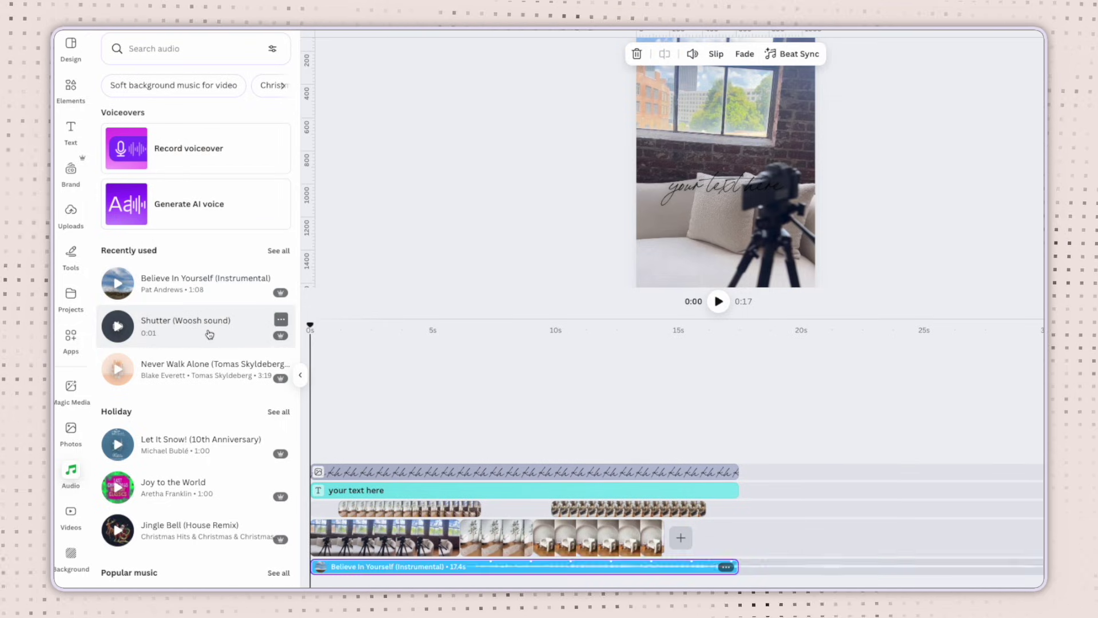
pyautogui.click(492, 567)
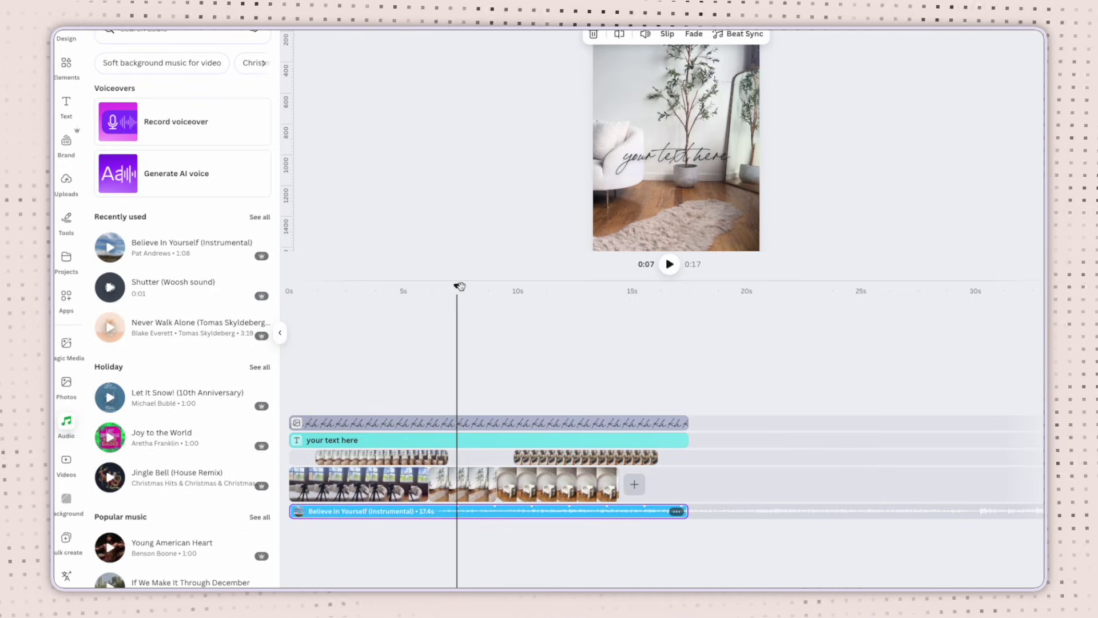
pyautogui.moveTo(457, 287); pyautogui.dragTo(514, 286)
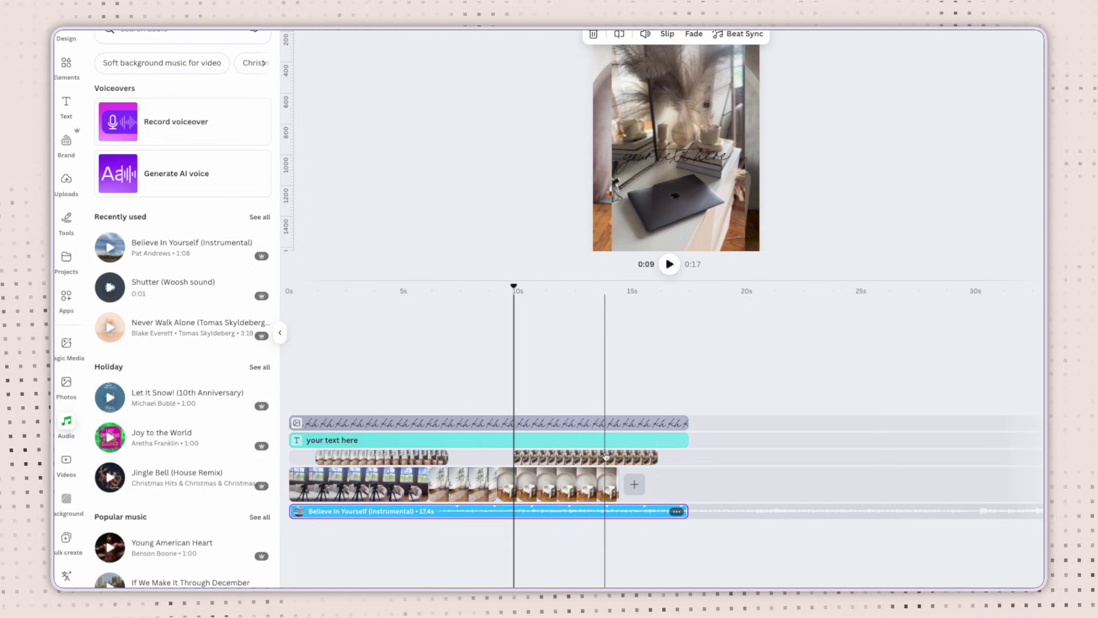
pyautogui.click(184, 29)
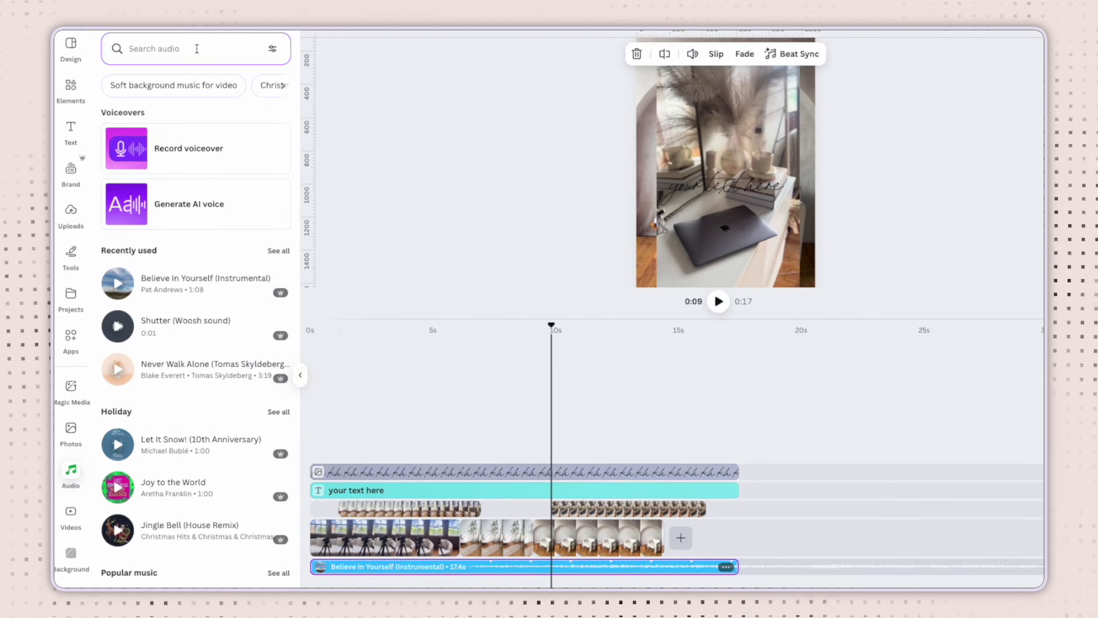
# - Search 'woosh sound' and add the Shutter woosh effect at the playhead
pyautogui.write('woosh sound')
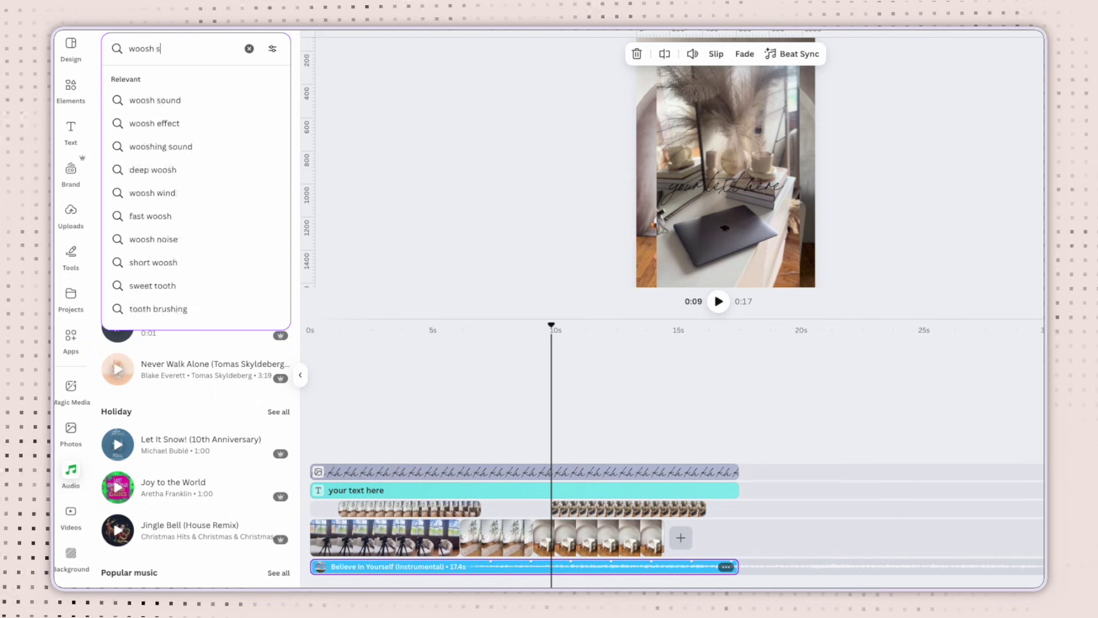
pyautogui.press('Return')
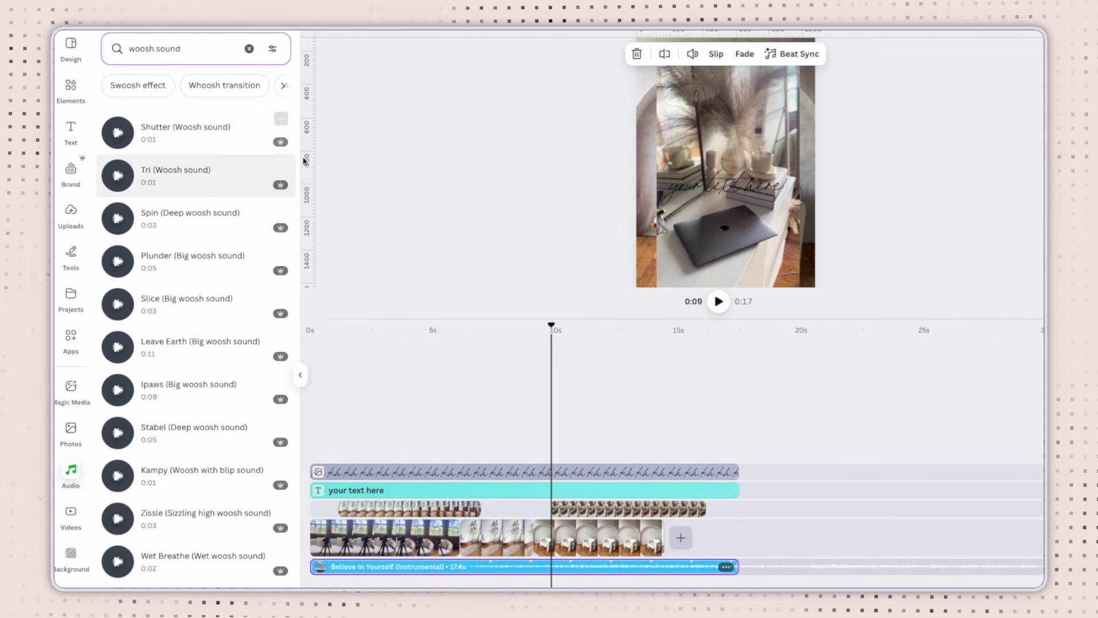
pyautogui.click(239, 145)
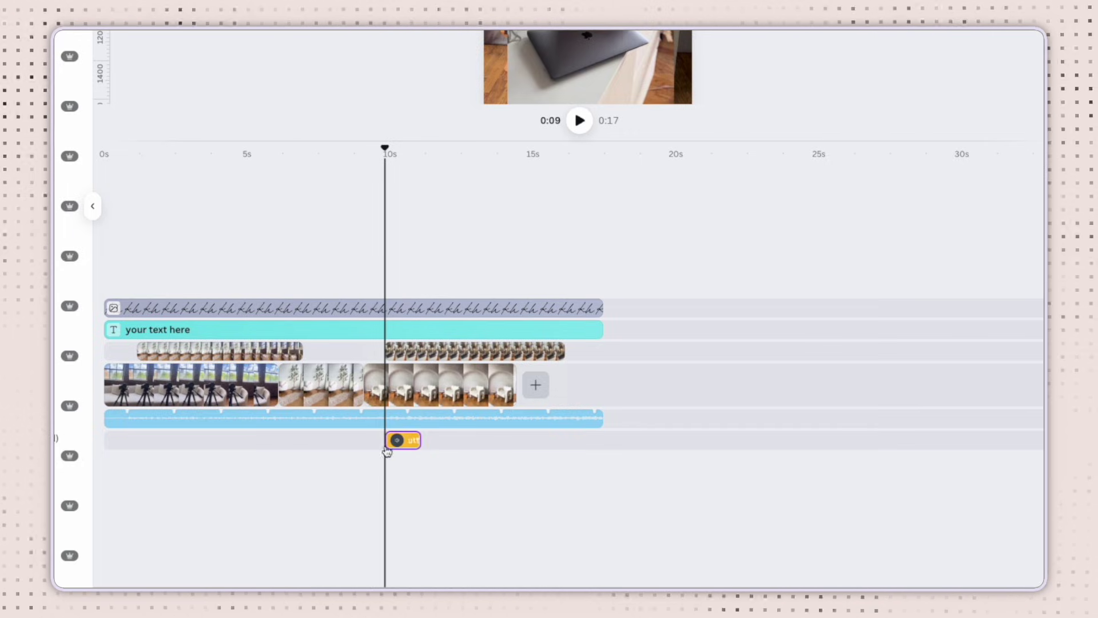
# - Duplicate the whoosh clip and place the copy at 7.7 seconds
pyautogui.rightClick(404, 441)
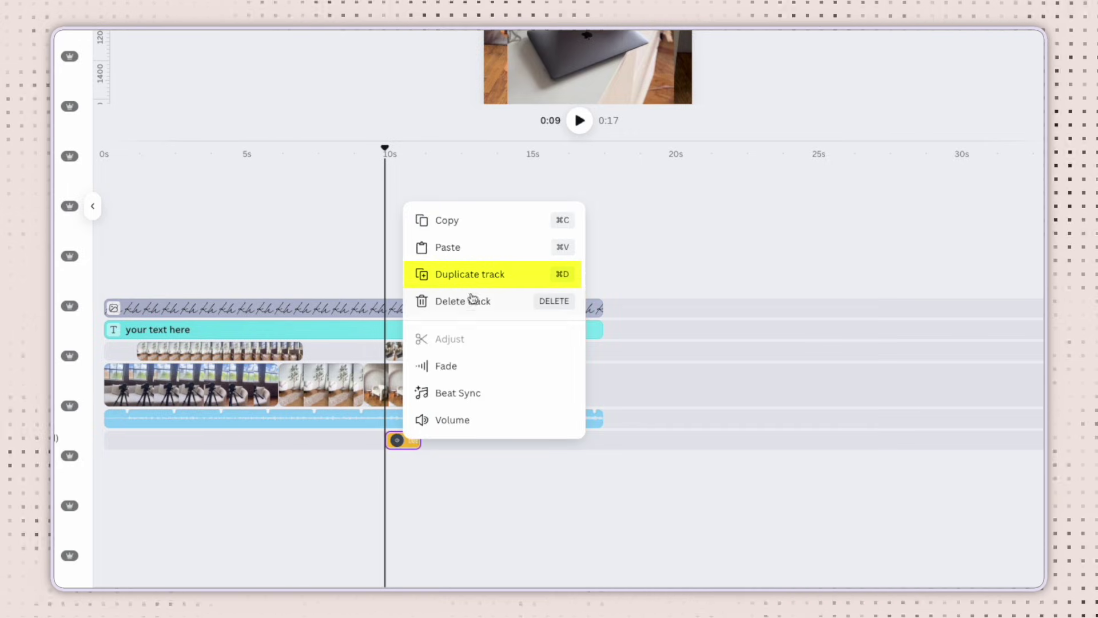
pyautogui.click(470, 274)
pyautogui.moveTo(436, 439); pyautogui.dragTo(403, 439)
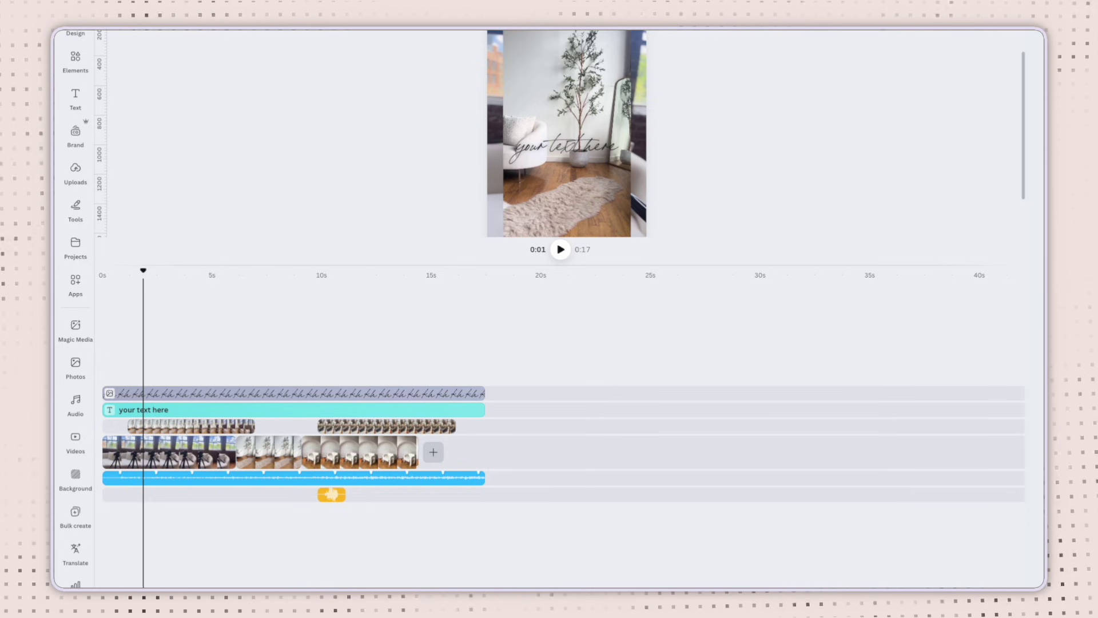
# - Trim the music track and the third-track overlay clip so both end with the main video
pyautogui.scroll(5, 561, 446)
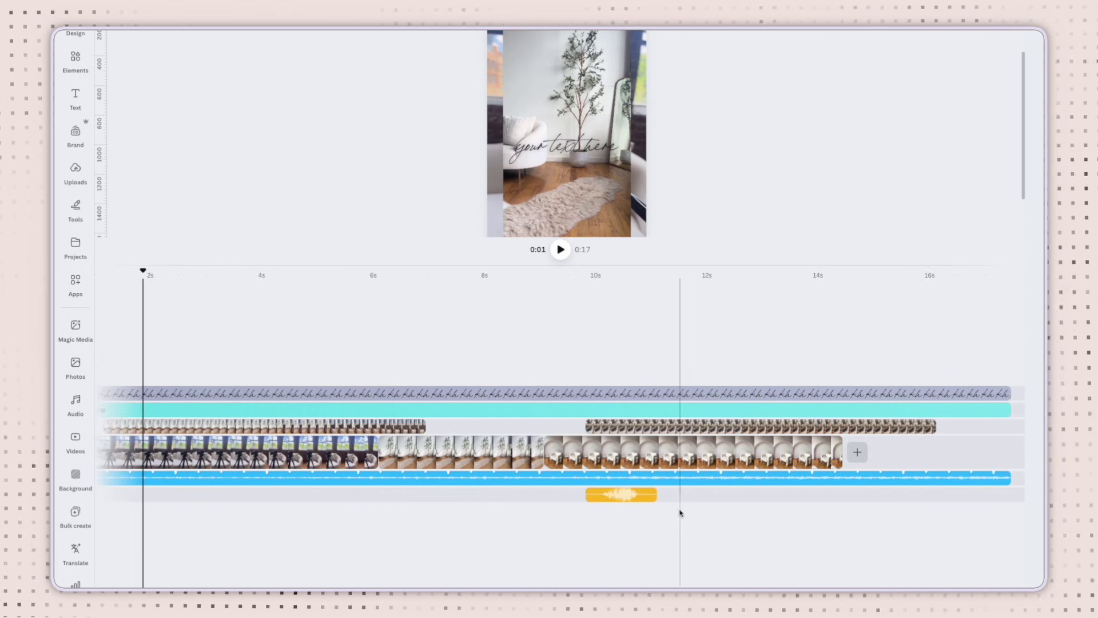
pyautogui.hscroll(1, 709, 487)
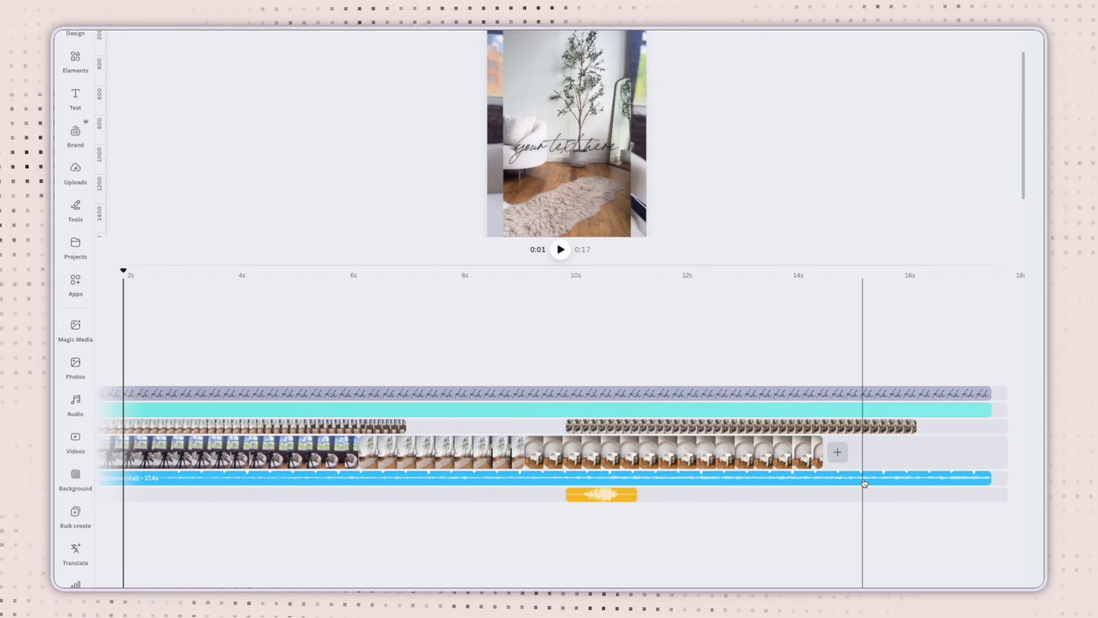
pyautogui.click(986, 477)
pyautogui.hscroll(10, 986, 477)
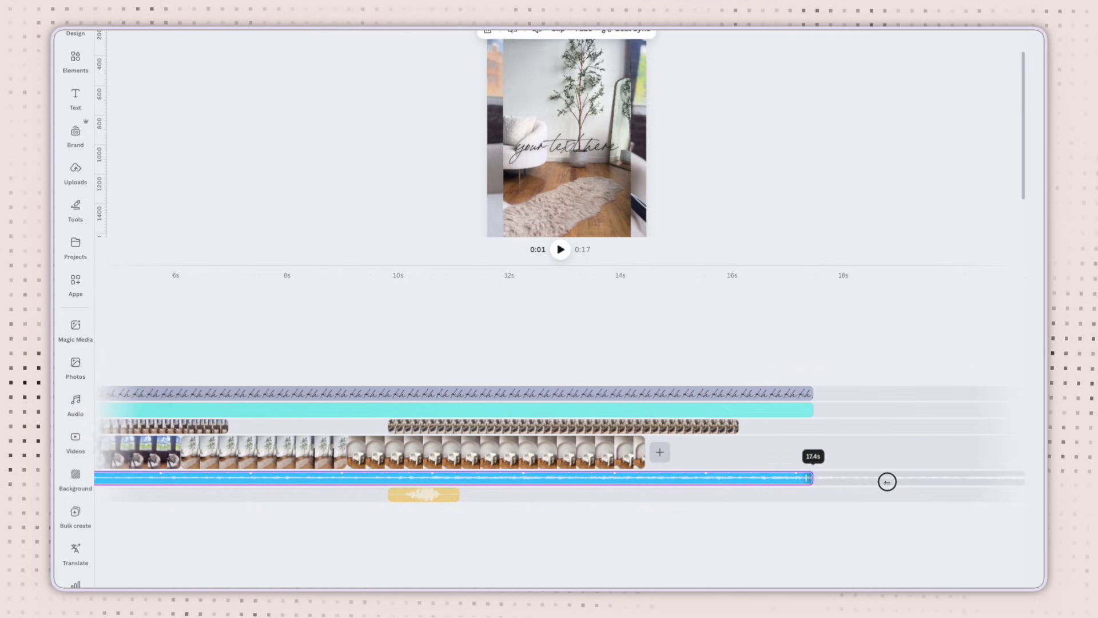
pyautogui.moveTo(761, 477); pyautogui.dragTo(598, 478)
pyautogui.click(667, 424)
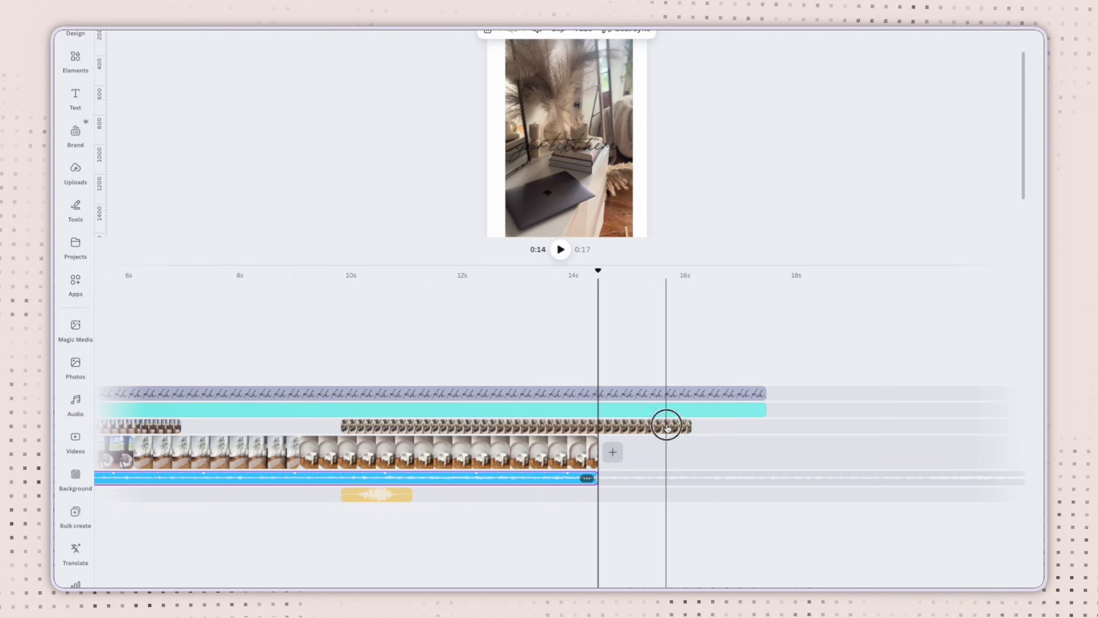
pyautogui.hscroll(-10, 709, 426)
pyautogui.moveTo(916, 427); pyautogui.dragTo(823, 427)
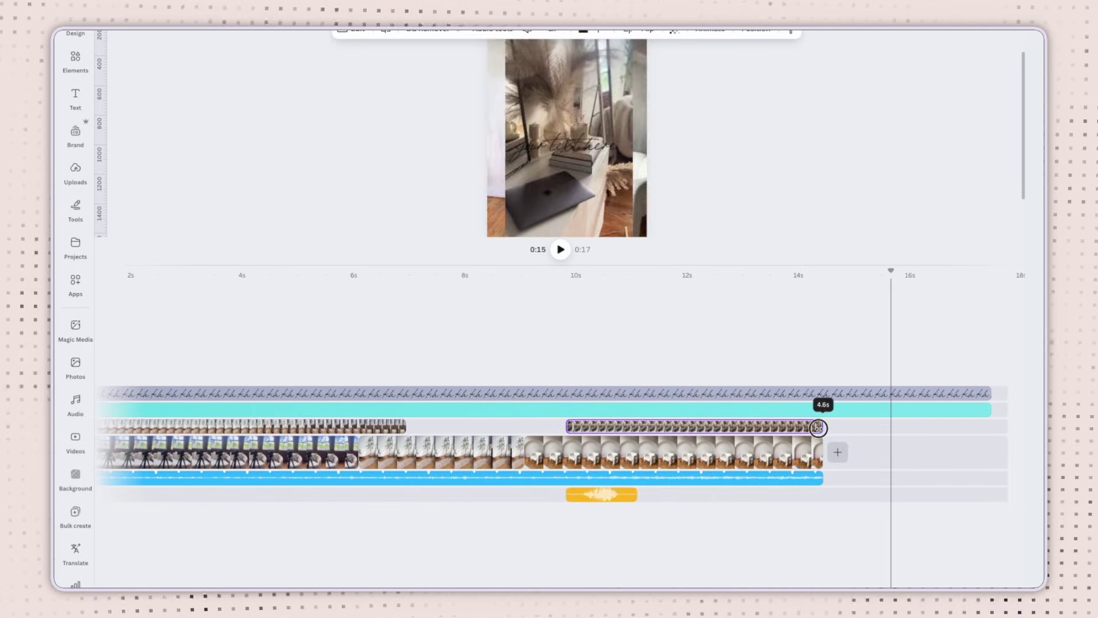
# - Trim the script text and logo tracks to the video's end, then enlarge the canvas preview
pyautogui.click(961, 409)
pyautogui.moveTo(989, 409); pyautogui.dragTo(822, 413)
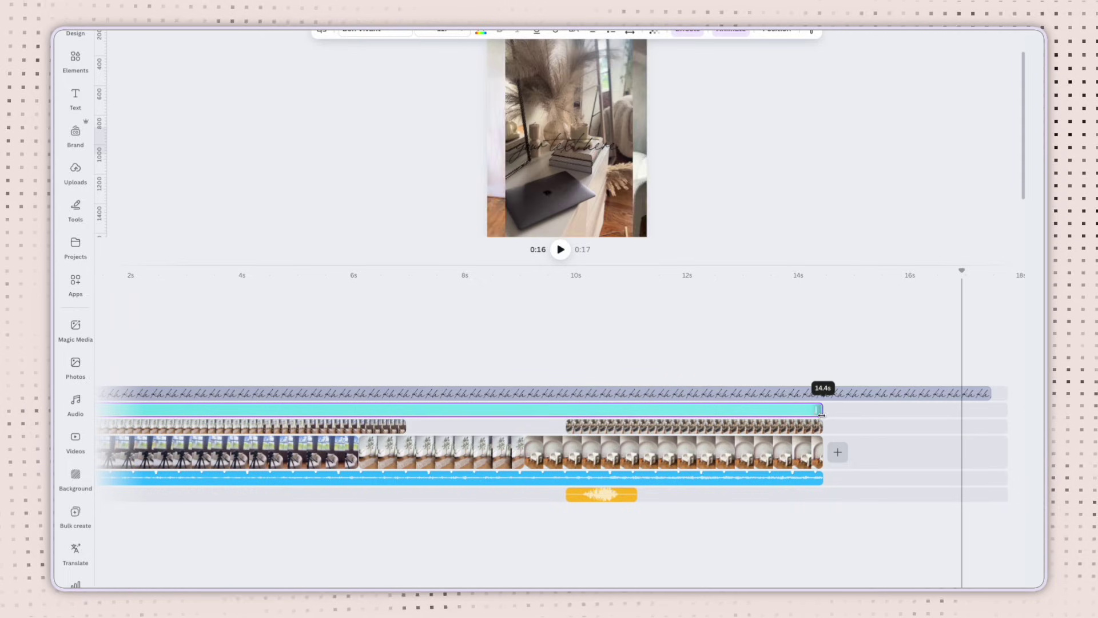
pyautogui.click(921, 393)
pyautogui.moveTo(990, 392); pyautogui.dragTo(822, 393)
pyautogui.moveTo(697, 367); pyautogui.dragTo(711, 406)
pyautogui.click(431, 395)
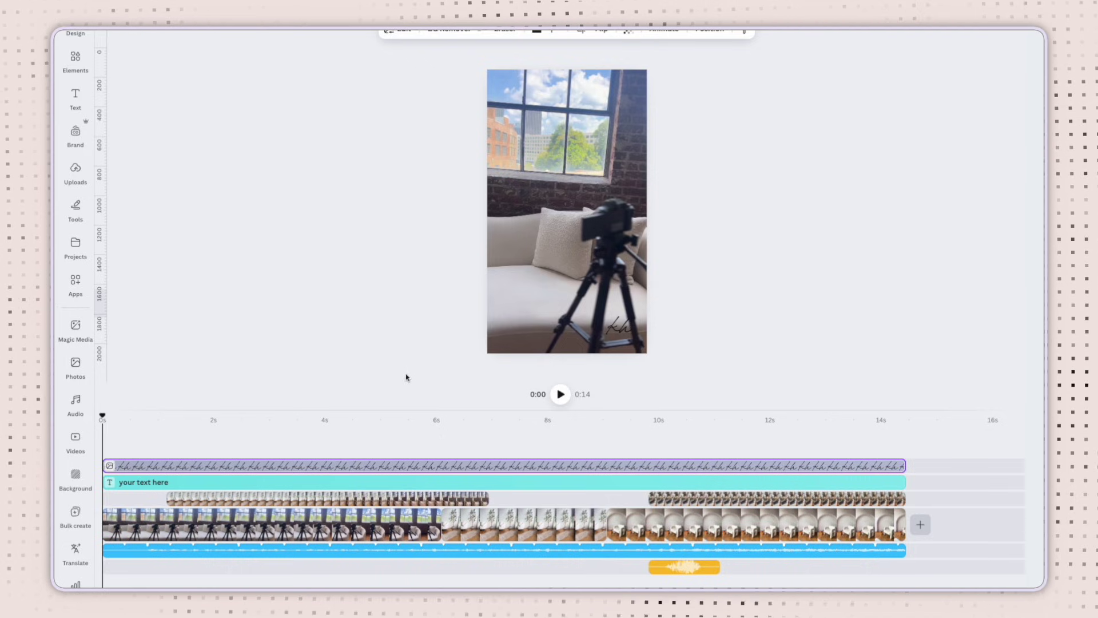
# - Scrub to about 12 seconds and cut the 'your text here' text layer back to end there
pyautogui.moveTo(549, 426); pyautogui.dragTo(832, 428)
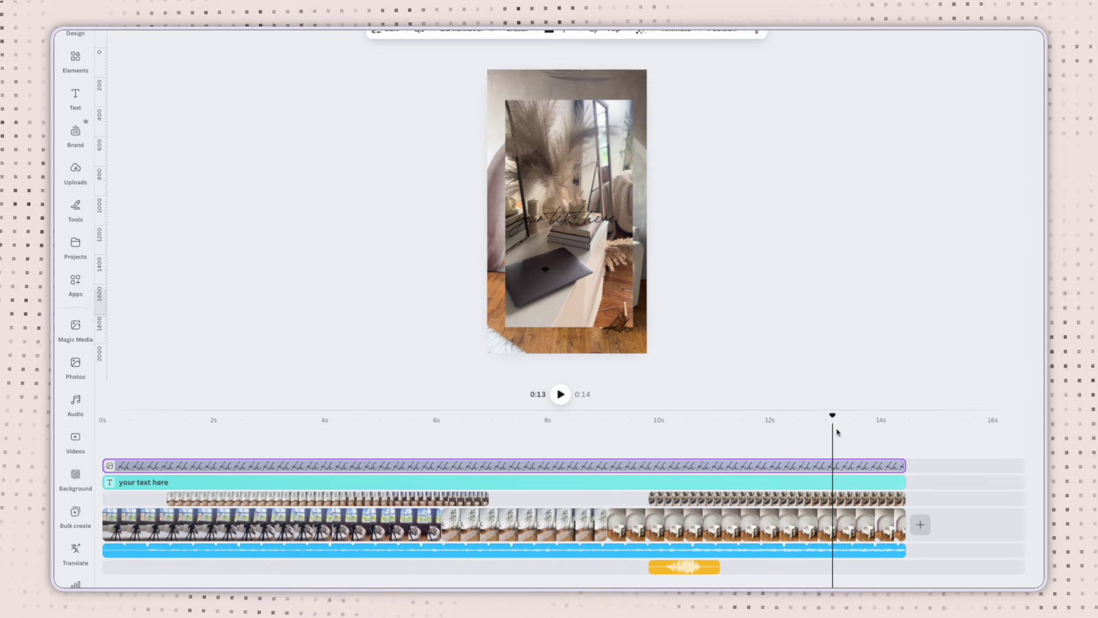
pyautogui.click(869, 482)
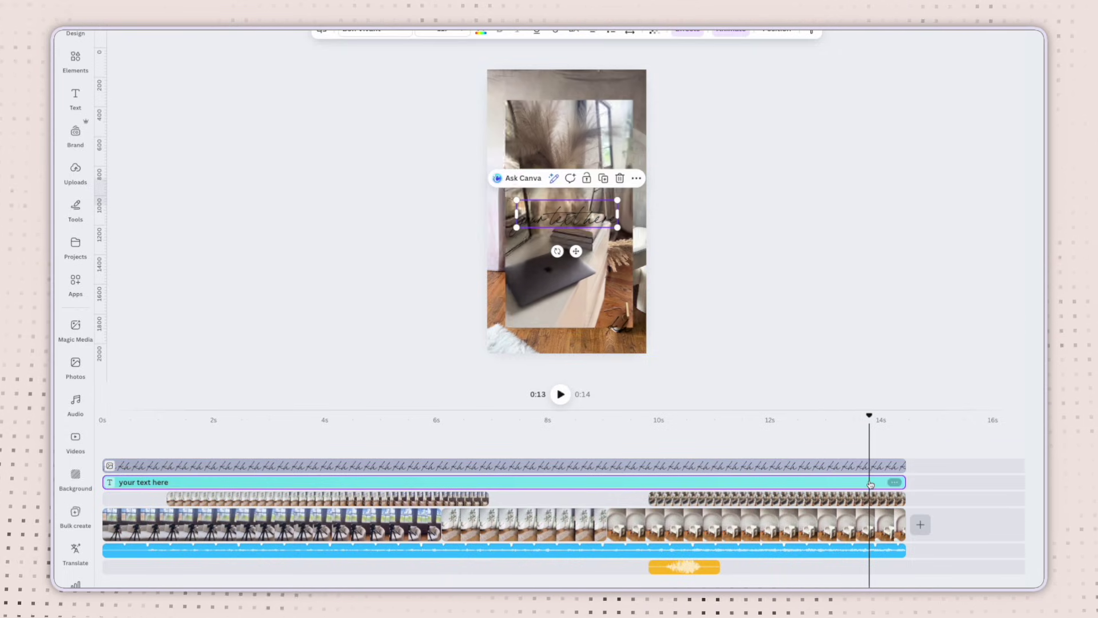
pyautogui.moveTo(868, 420); pyautogui.dragTo(775, 424)
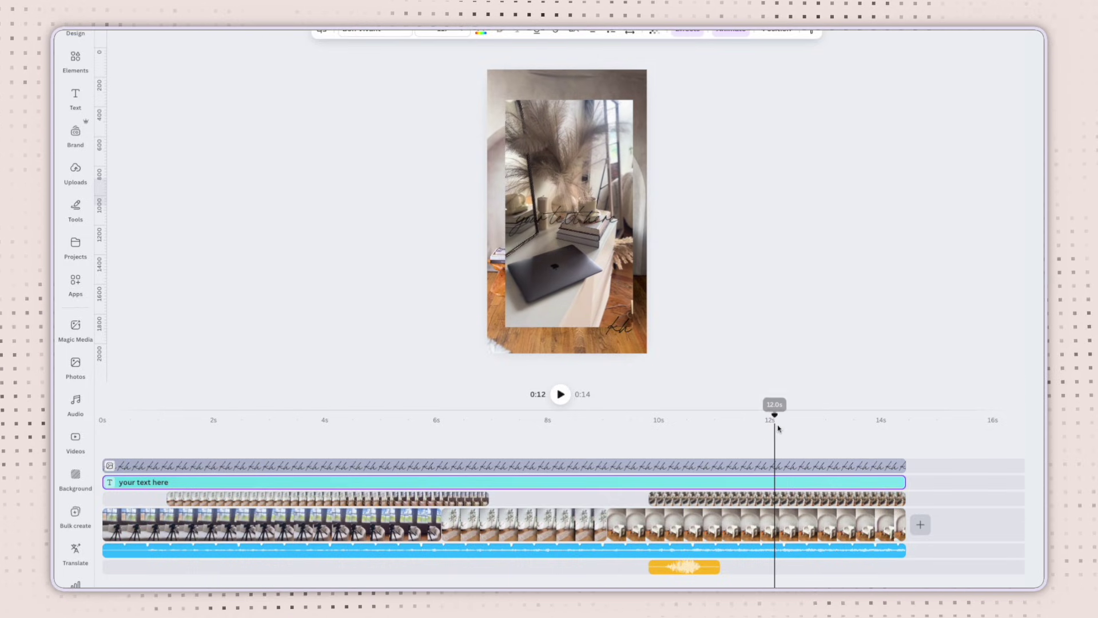
pyautogui.moveTo(905, 482); pyautogui.dragTo(771, 482)
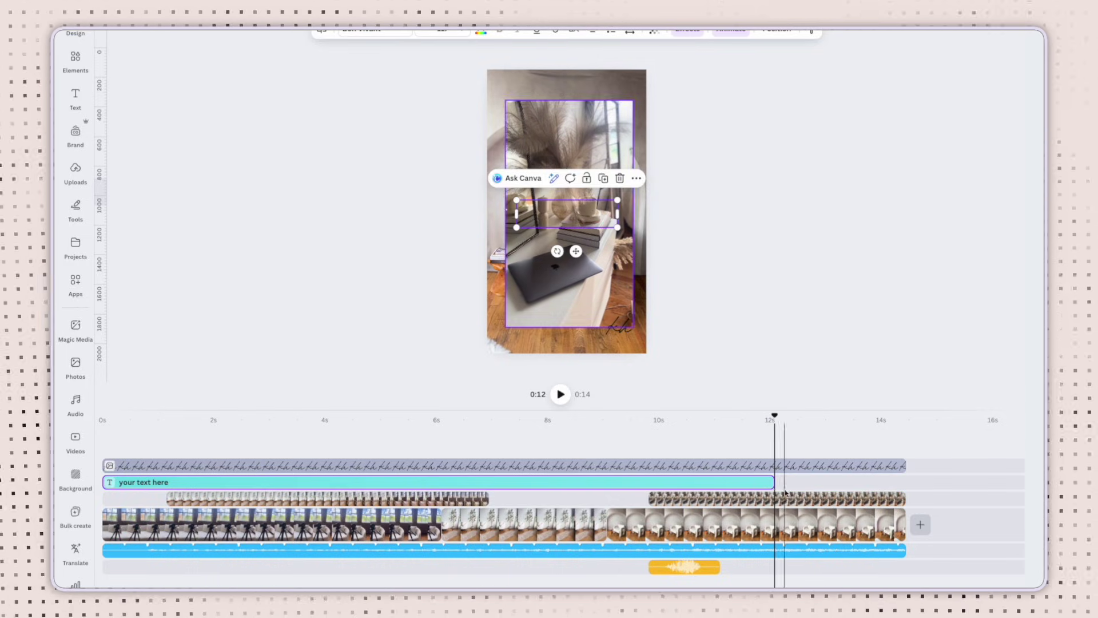
pyautogui.moveTo(773, 423)
pyautogui.mouseDown()
pyautogui.moveTo(749, 423)
pyautogui.moveTo(802, 424)
pyautogui.moveTo(774, 426)
pyautogui.mouseUp()
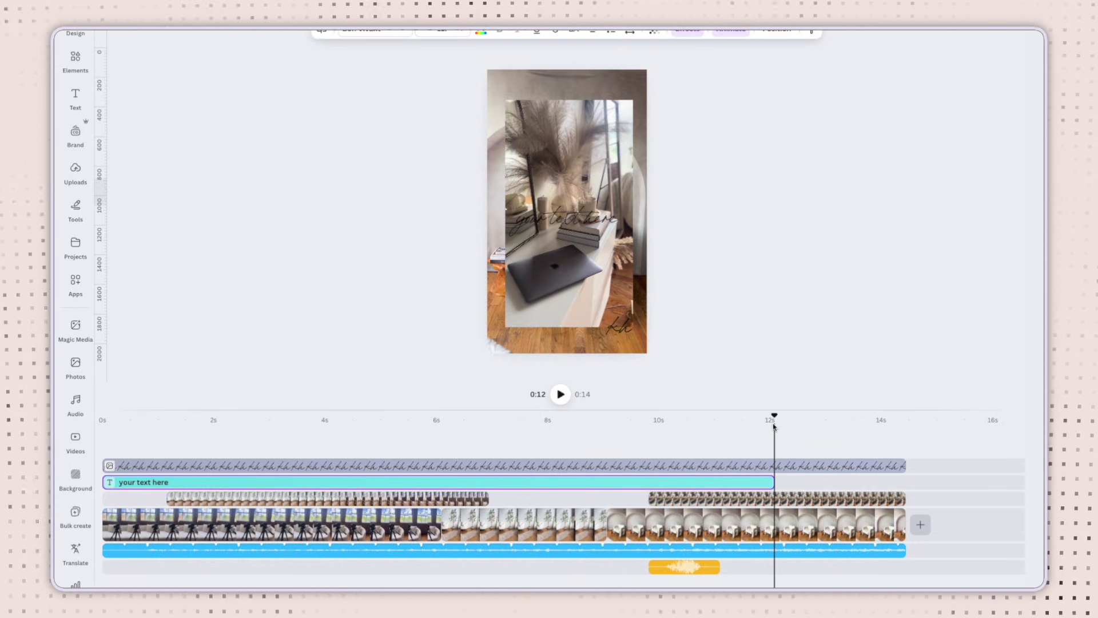
# - Add a DM Sans text element reading 'Comment GUIDE for my free' at 12 seconds
pyautogui.press('t')
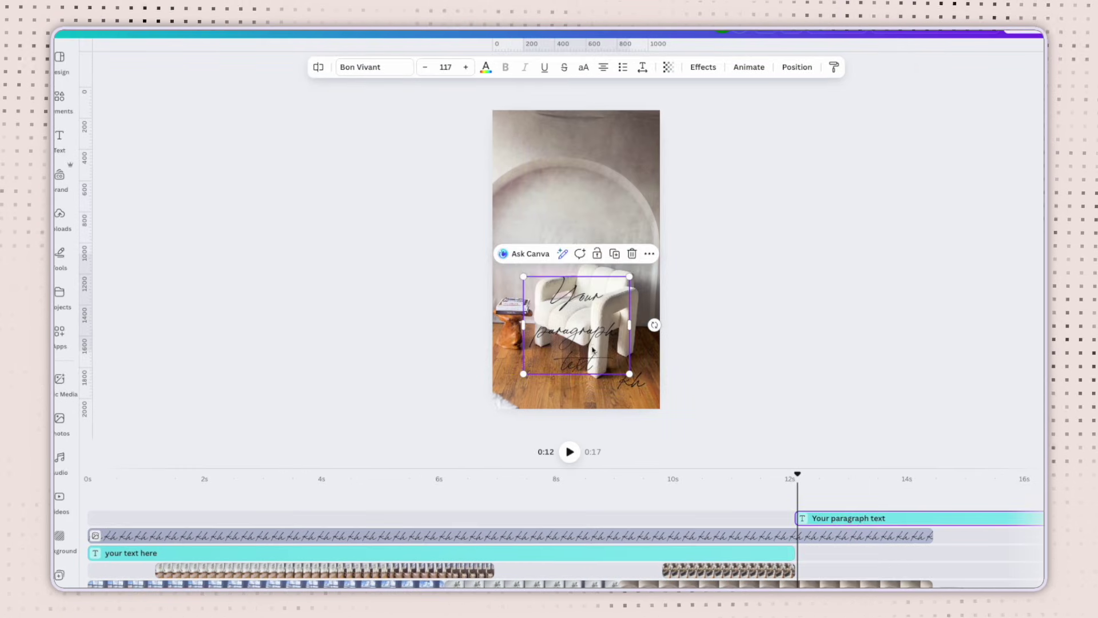
pyautogui.click(374, 67)
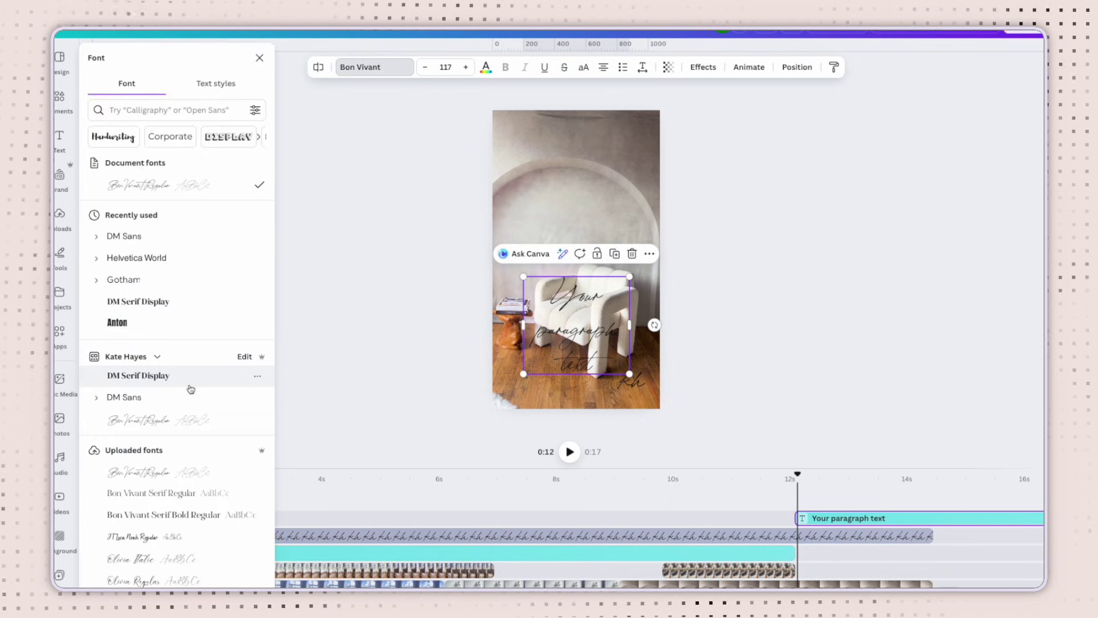
pyautogui.click(186, 401)
pyautogui.doubleClick(616, 352)
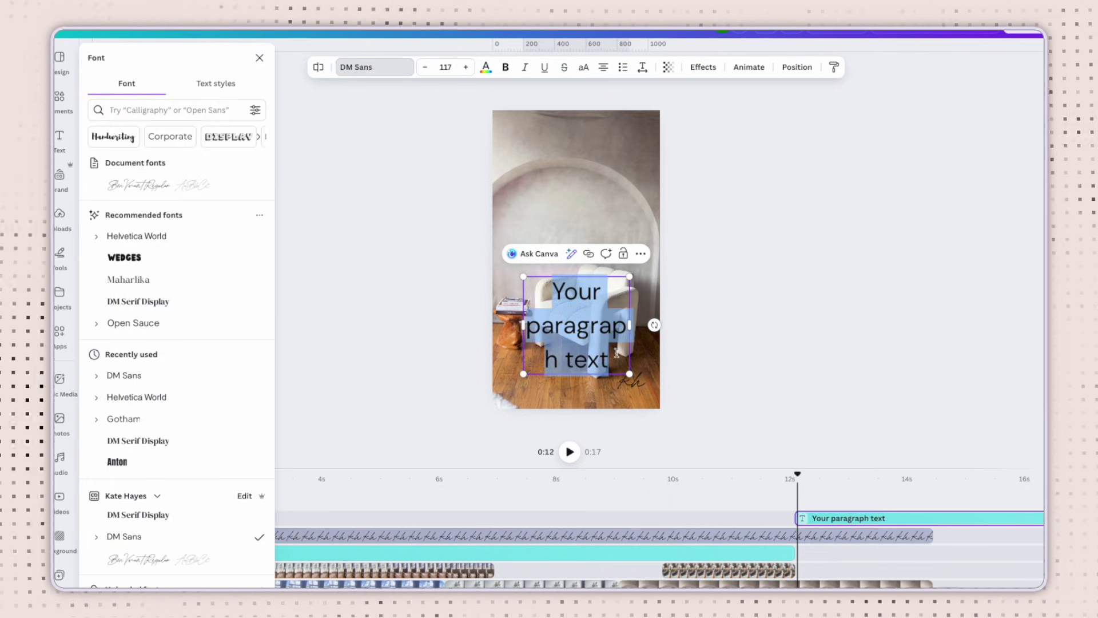
pyautogui.write('Comment Gu')
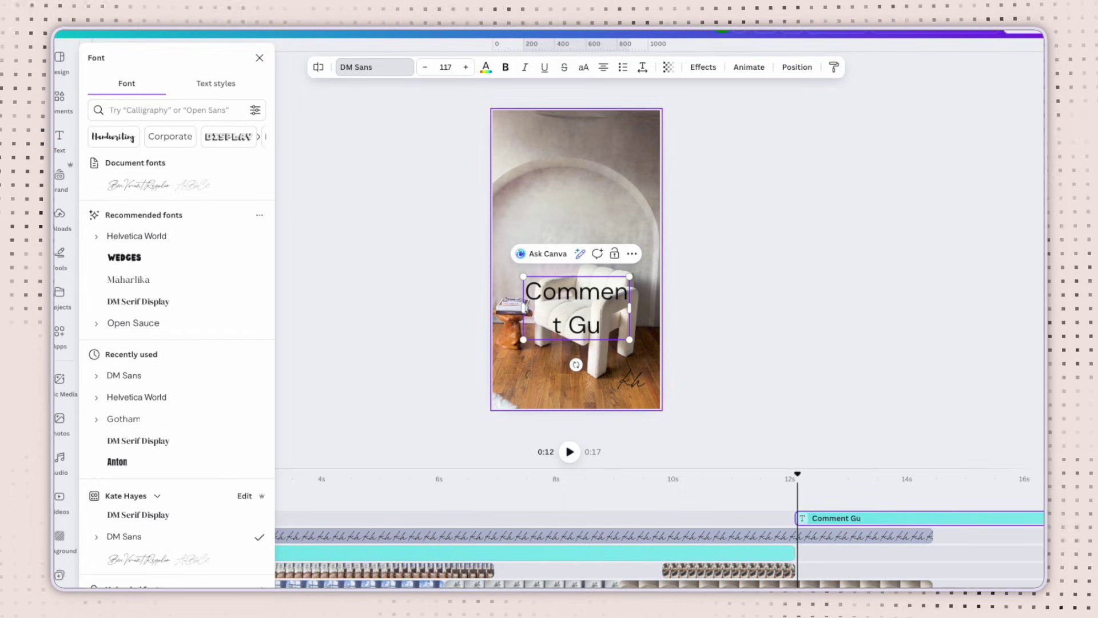
pyautogui.press('BackSpace')
pyautogui.write('UIDE for my free guide!')
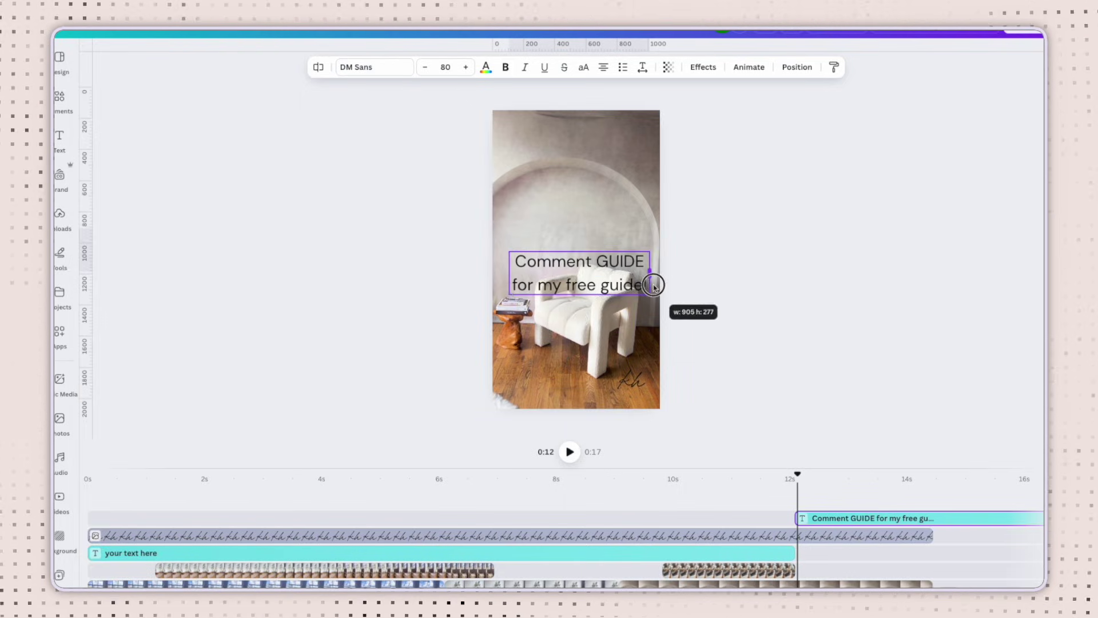
# - Resize the call-to-action to 68.3, move it higher, and give it a background with 0 roundness
pyautogui.moveTo(652, 246); pyautogui.dragTo(631, 258)
pyautogui.moveTo(572, 278); pyautogui.dragTo(581, 260)
pyautogui.click(703, 67)
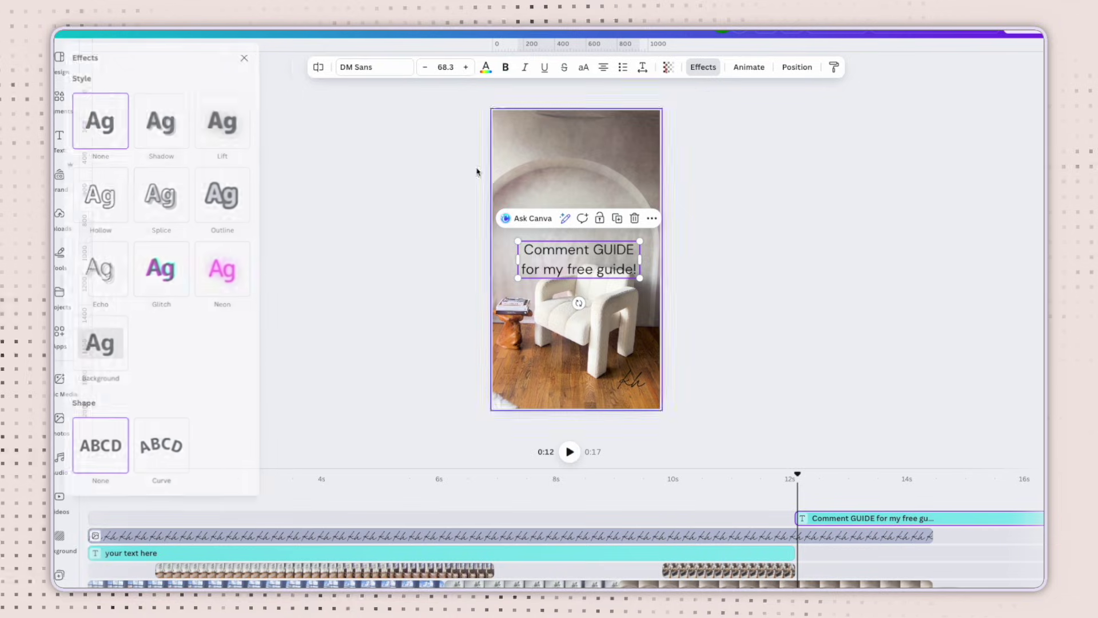
pyautogui.click(115, 343)
pyautogui.moveTo(142, 416); pyautogui.dragTo(87, 422)
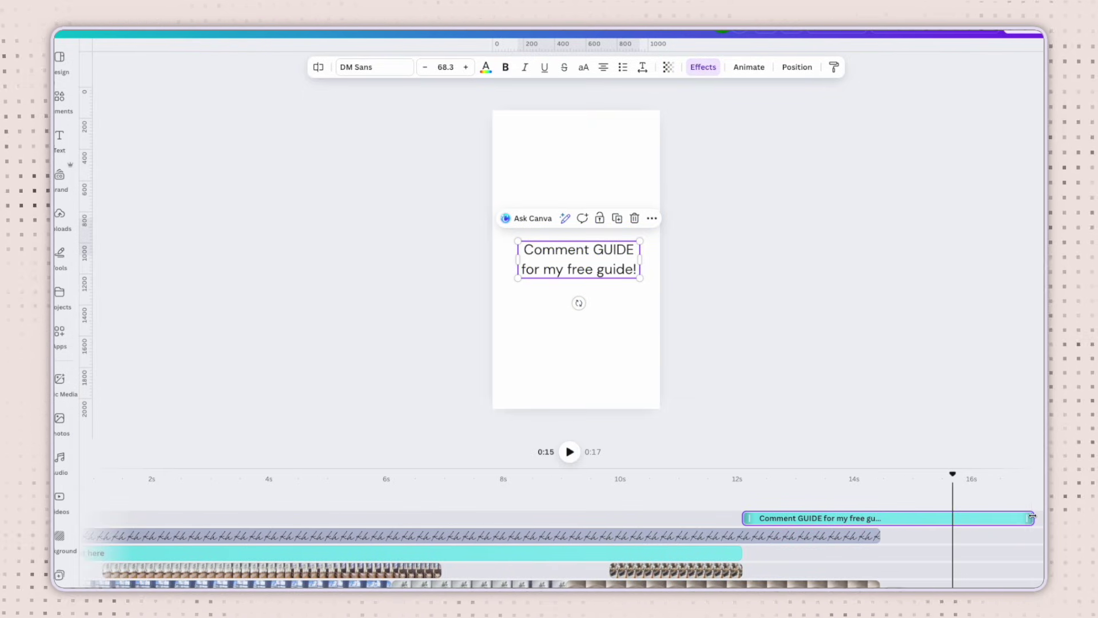
# - Shorten the call-to-action clip's duration and make the word GUIDE bold
pyautogui.moveTo(1031, 518); pyautogui.dragTo(873, 519)
pyautogui.moveTo(931, 473); pyautogui.dragTo(796, 474)
pyautogui.click(615, 249)
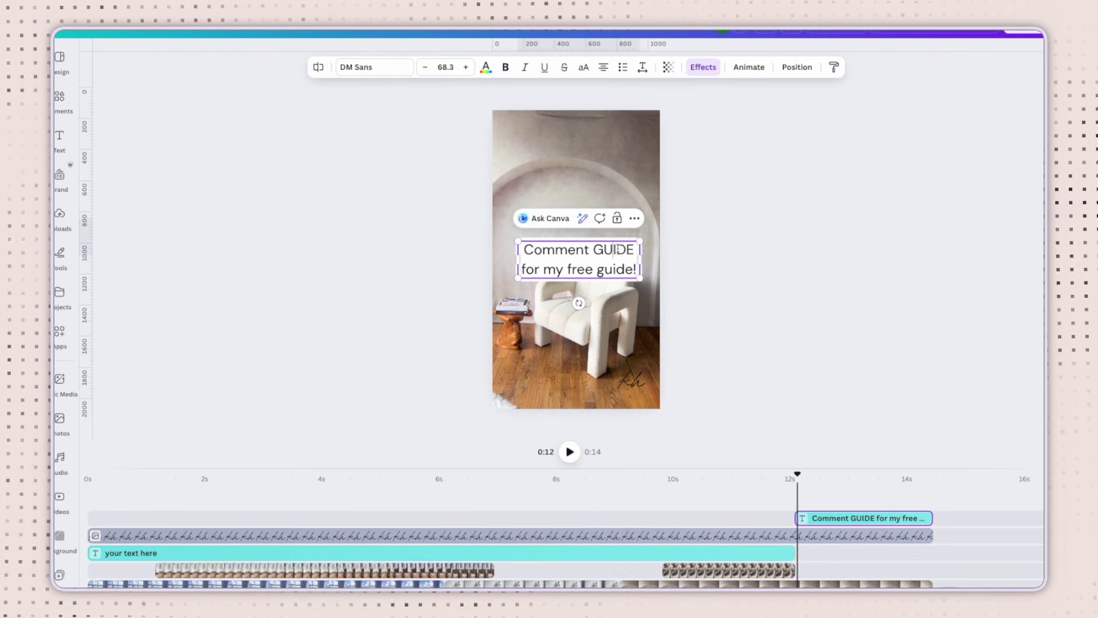
pyautogui.moveTo(638, 249); pyautogui.dragTo(592, 256)
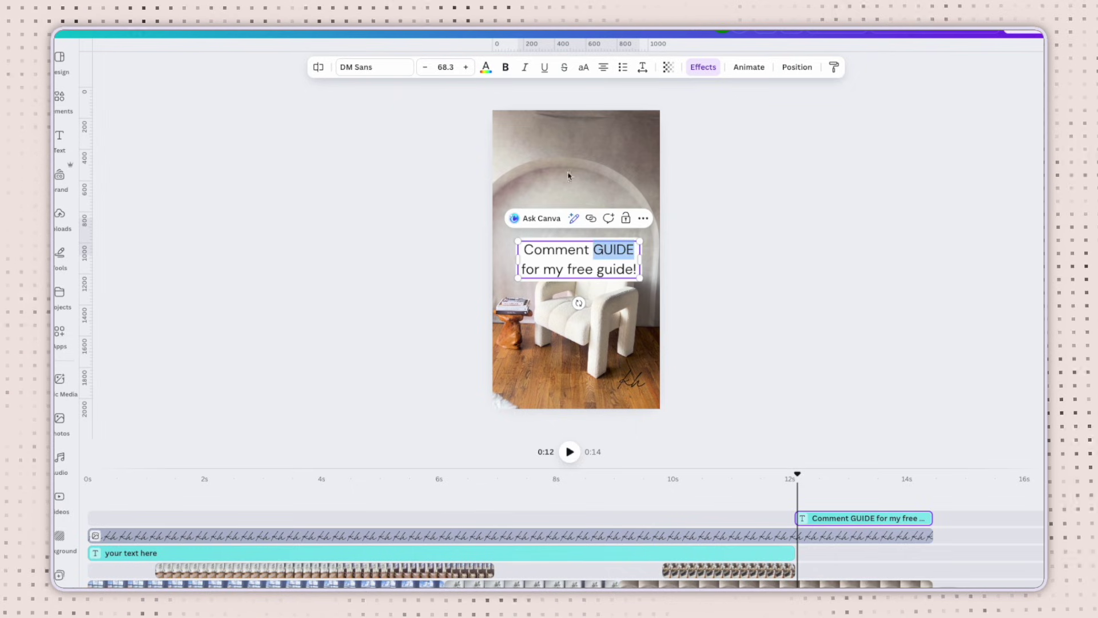
pyautogui.click(503, 66)
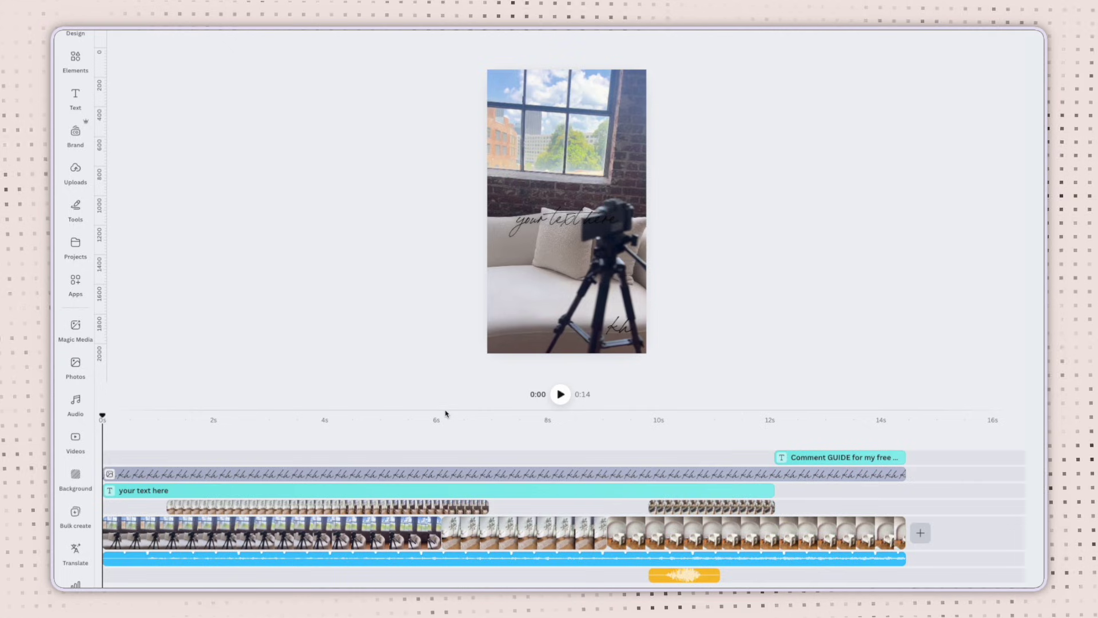
pyautogui.moveTo(446, 409); pyautogui.dragTo(447, 219)
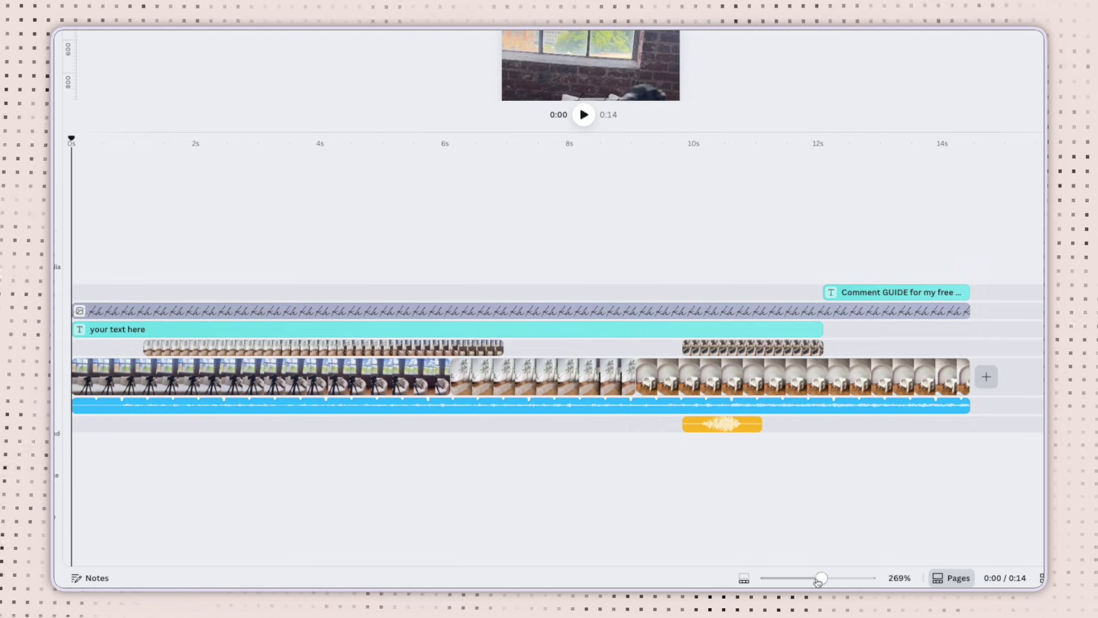
pyautogui.moveTo(817, 578); pyautogui.dragTo(861, 578)
pyautogui.hscroll(2, 759, 381)
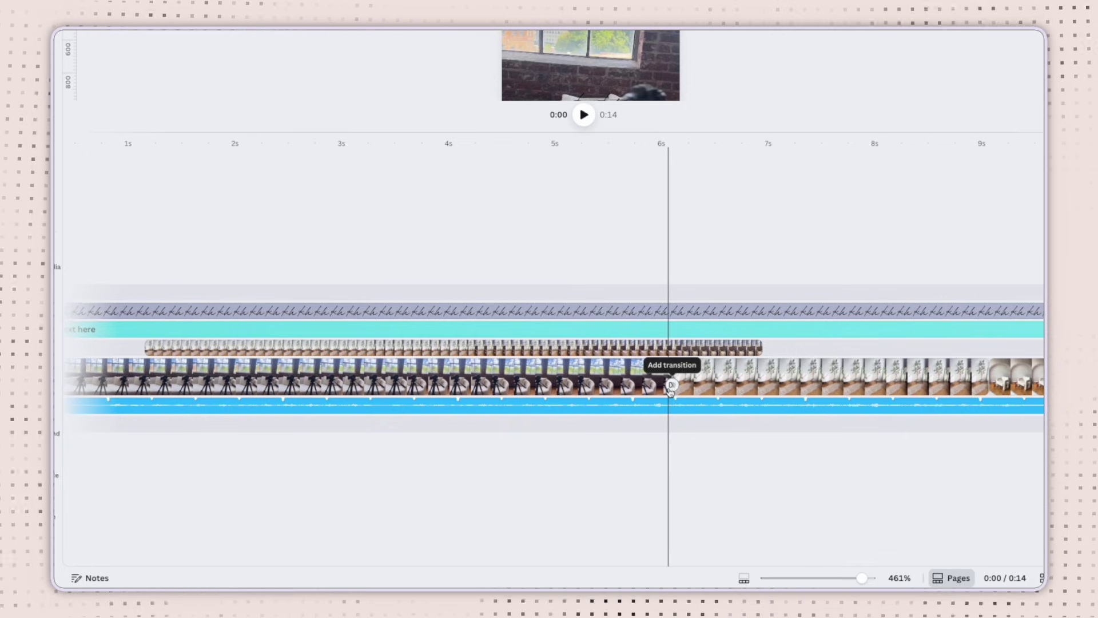
pyautogui.click(671, 386)
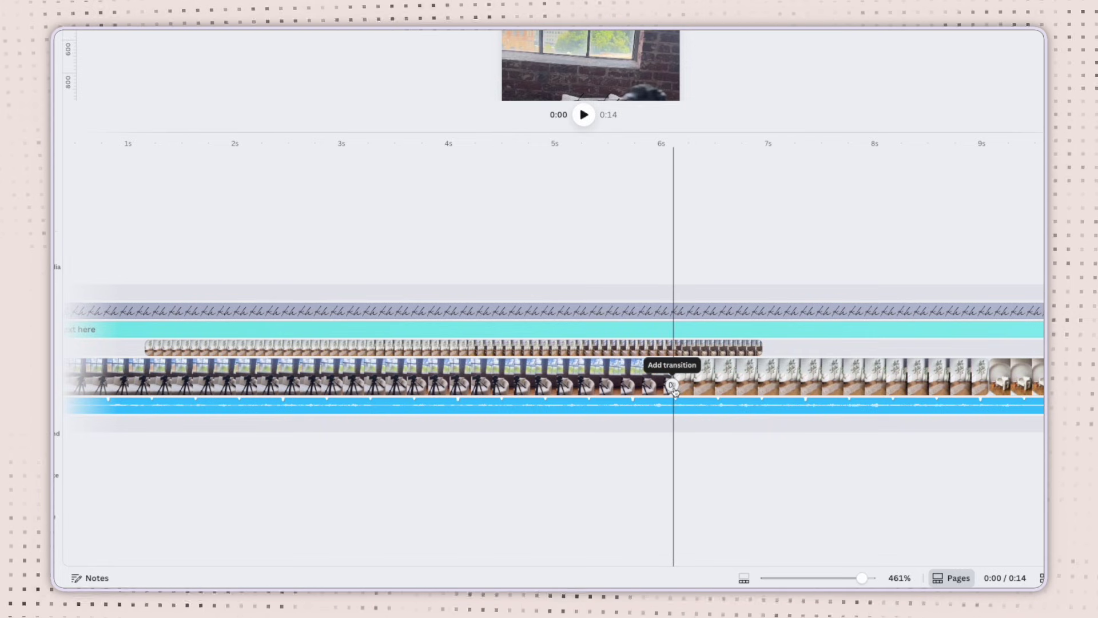
pyautogui.click(672, 386)
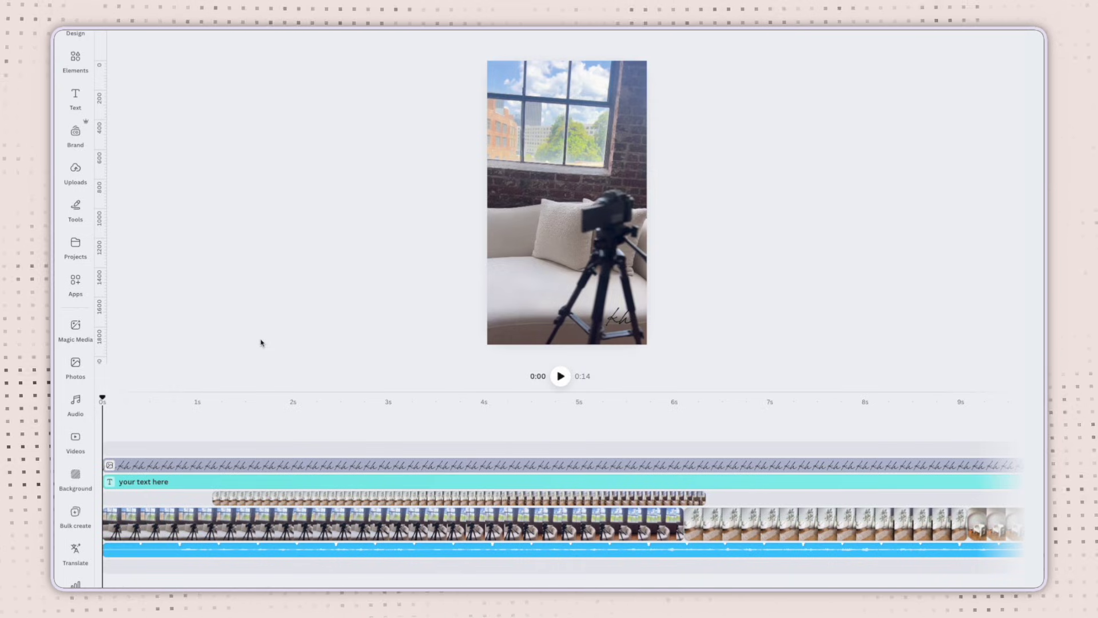
# - Trim the bench-and-blanket overlay clip to 4.6 seconds, then deselect it
pyautogui.click(658, 497)
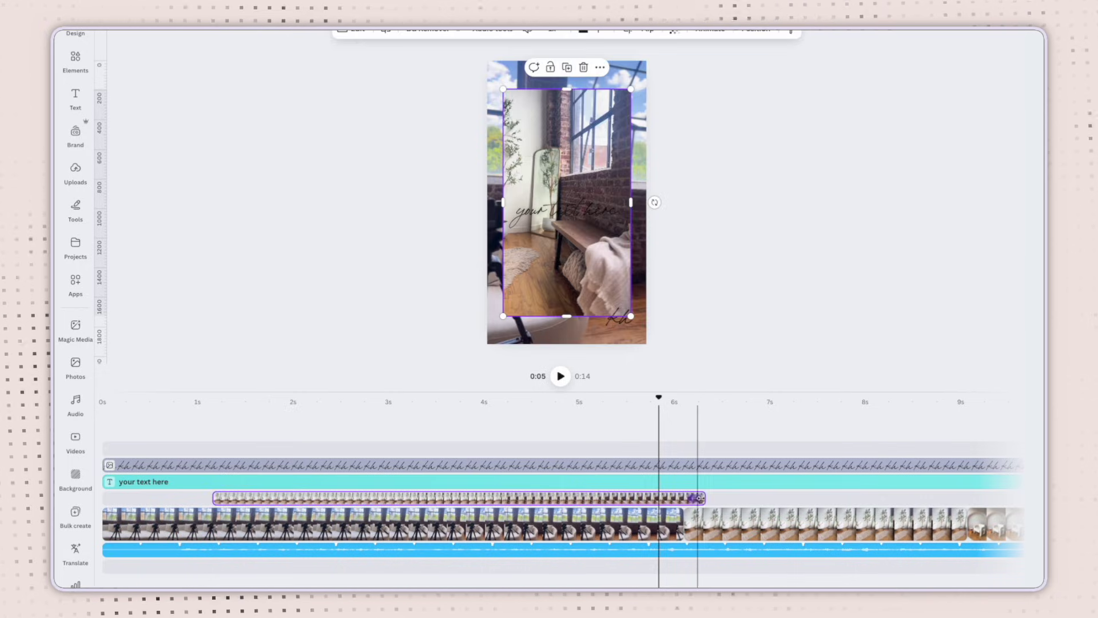
pyautogui.moveTo(699, 498); pyautogui.dragTo(652, 500)
pyautogui.click(384, 297)
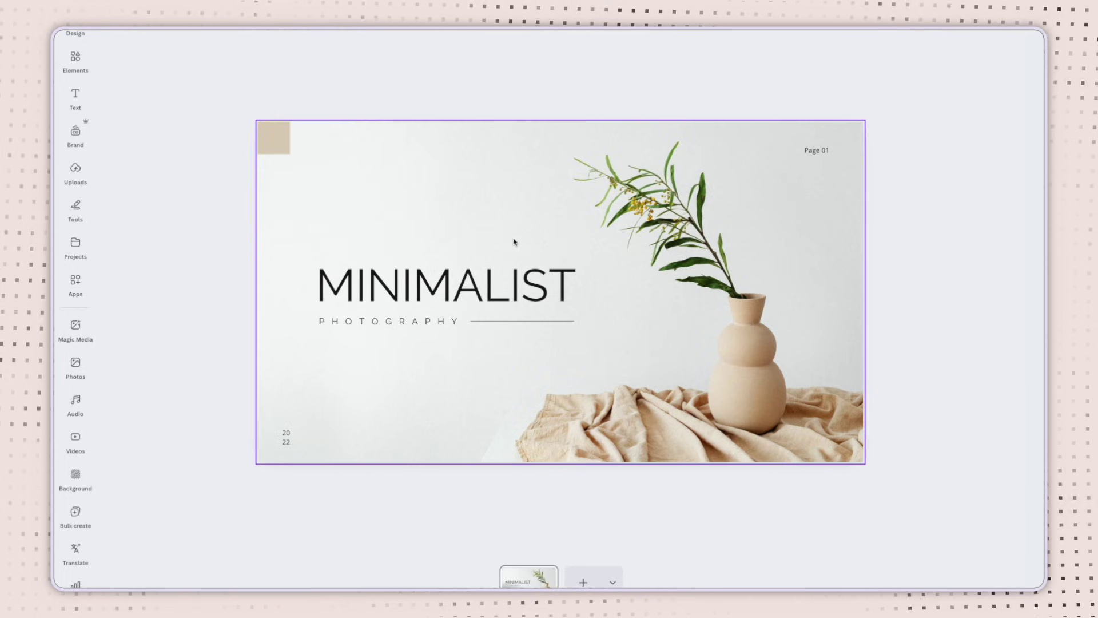
# - Show the MINIMALIST title's element timing and cut its display time to 2.9 seconds
pyautogui.click(613, 285)
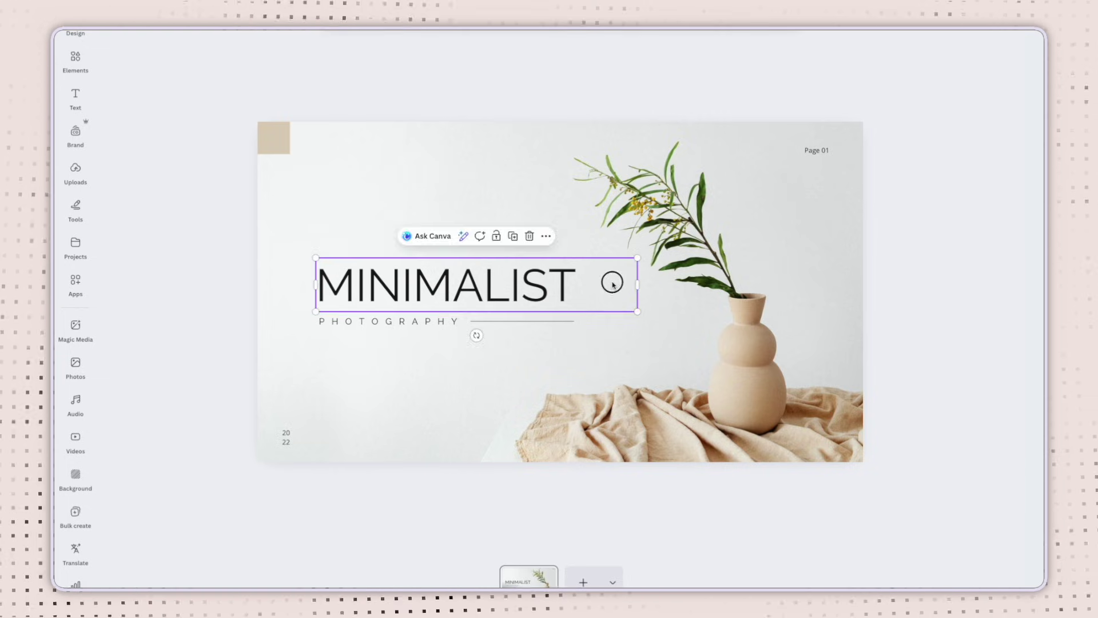
pyautogui.click(547, 237)
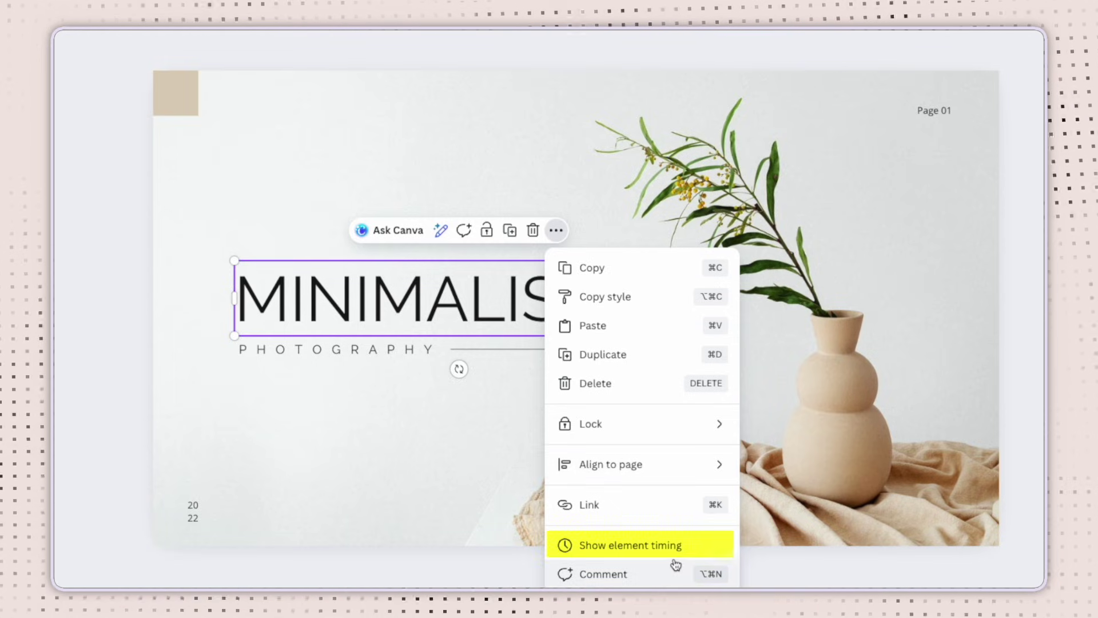
pyautogui.click(704, 551)
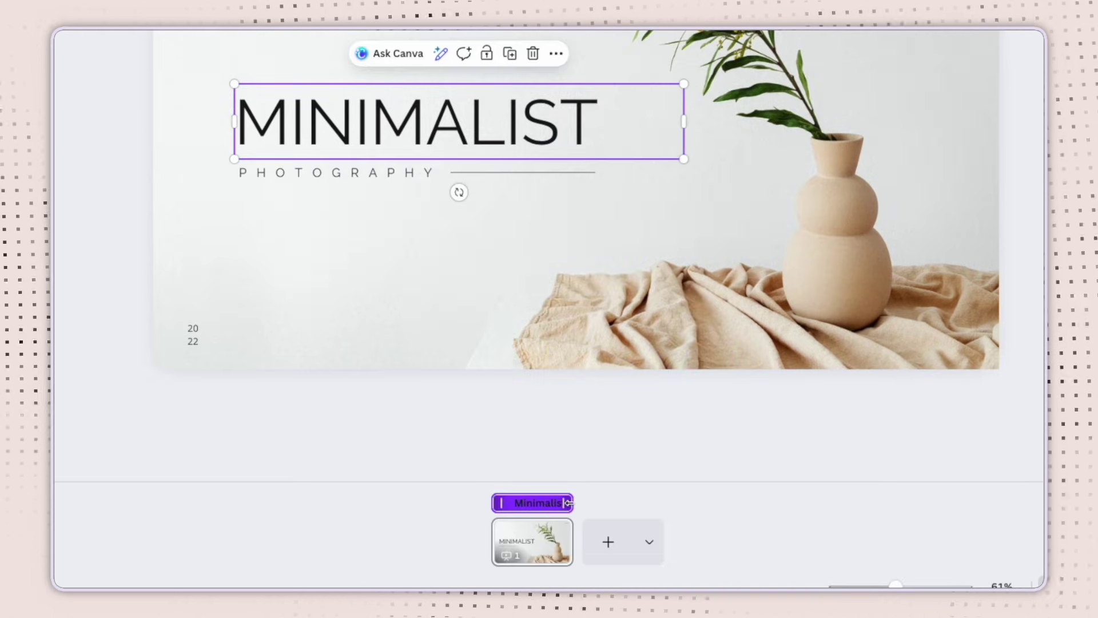
pyautogui.moveTo(568, 502); pyautogui.dragTo(523, 503)
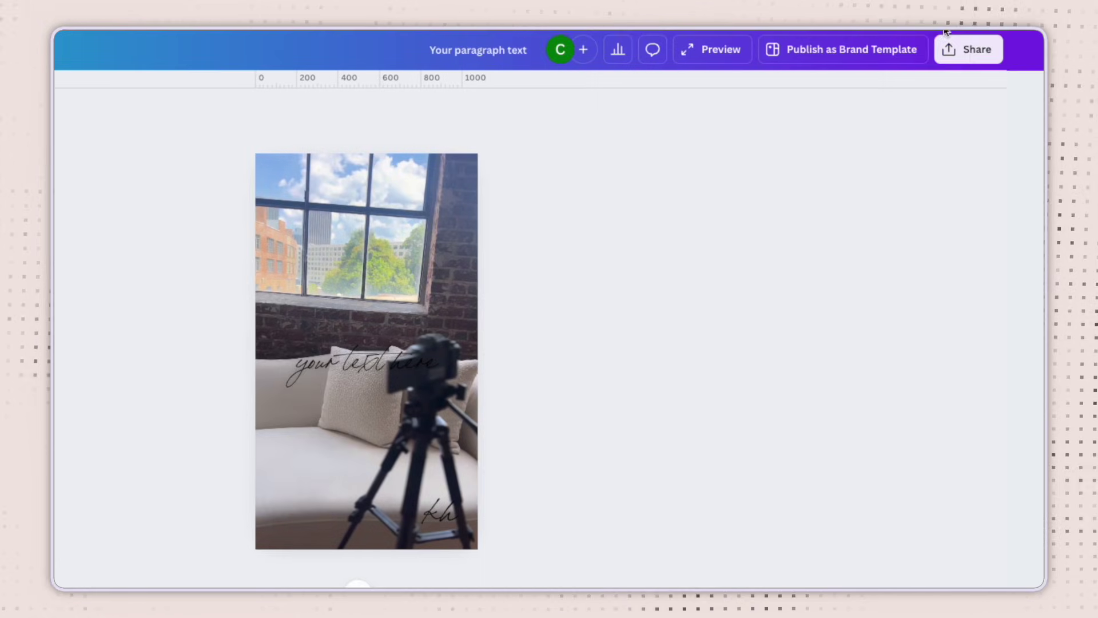
# - In the reel's Share > Download panel, raise the MP4 quality to 4K (UHD)
pyautogui.click(969, 63)
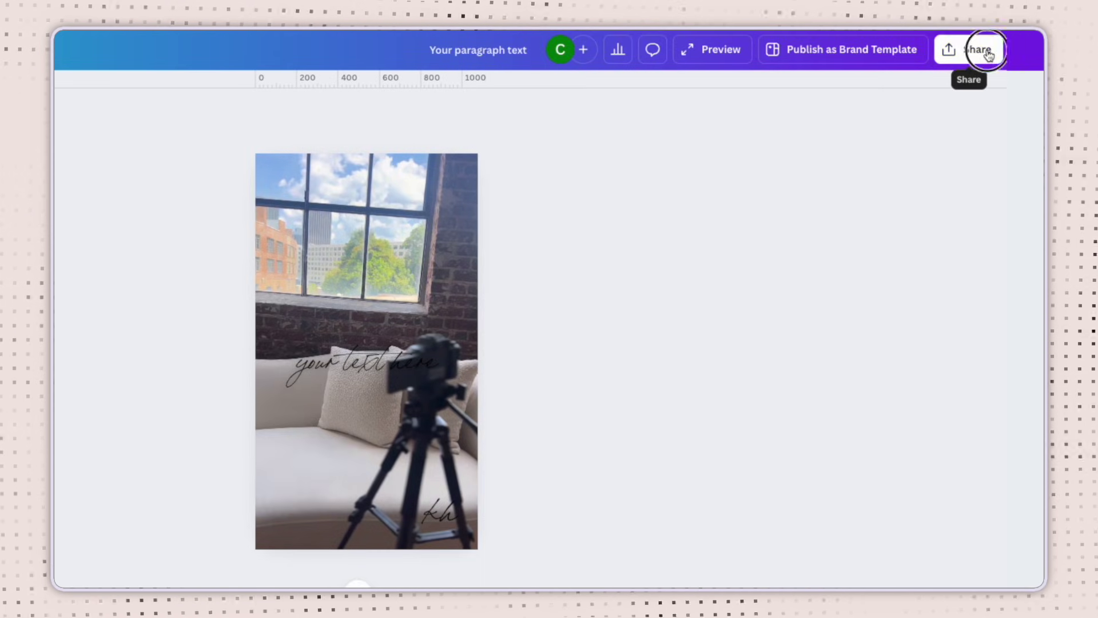
pyautogui.click(743, 347)
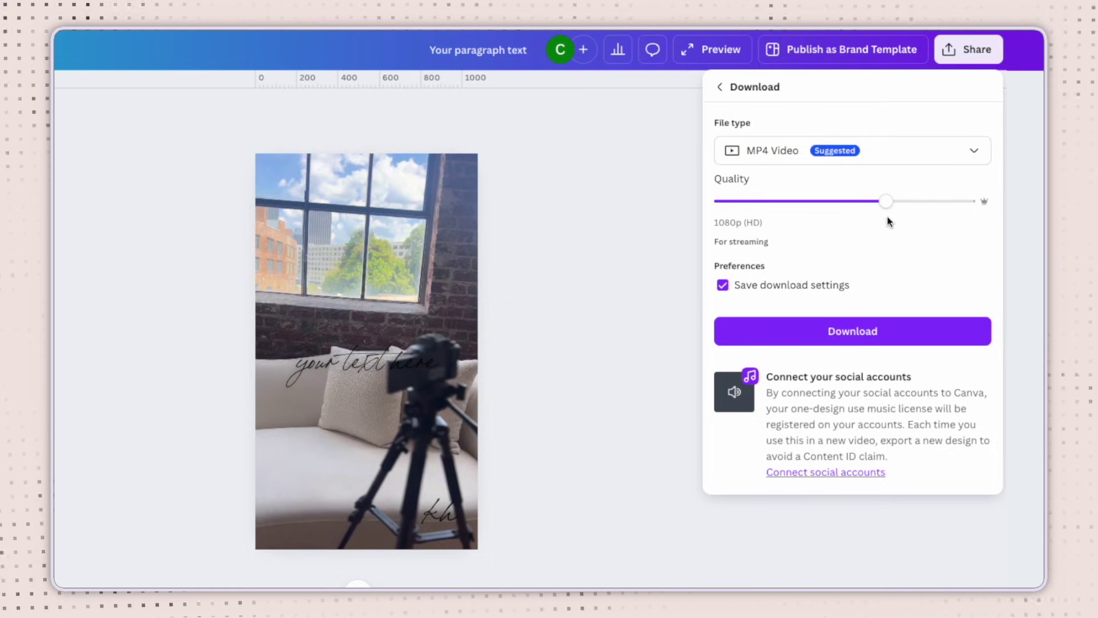
pyautogui.moveTo(887, 201)
pyautogui.mouseDown()
pyautogui.moveTo(966, 204)
pyautogui.moveTo(886, 201)
pyautogui.mouseUp()
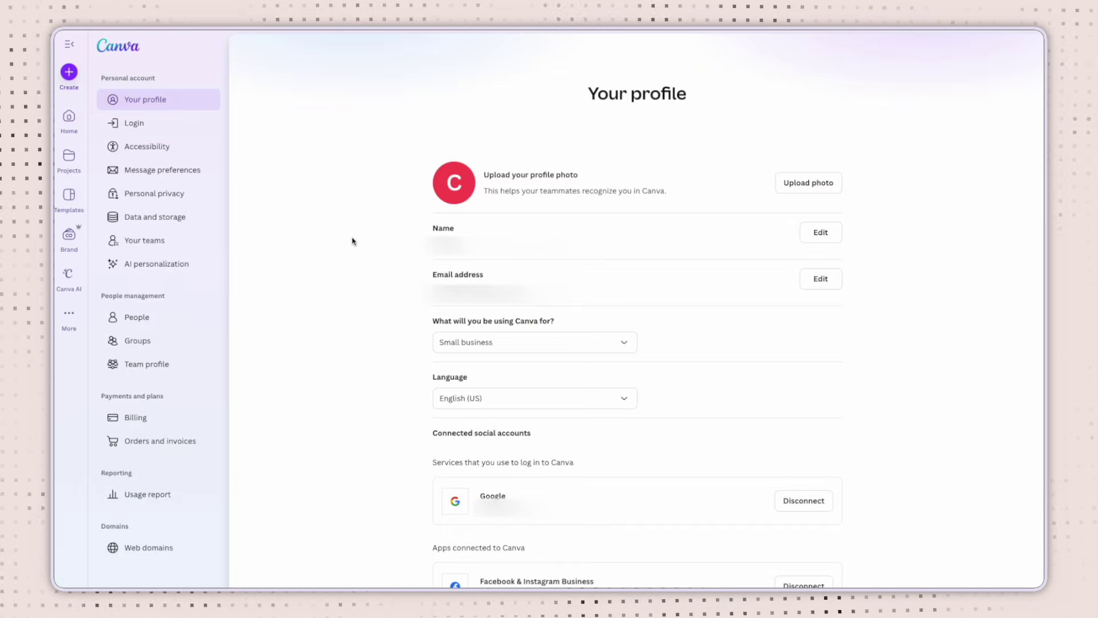
# - Scroll the profile settings down toward the Video editing section
pyautogui.scroll(-3, 352, 241)
pyautogui.scroll(-3, 372, 473)
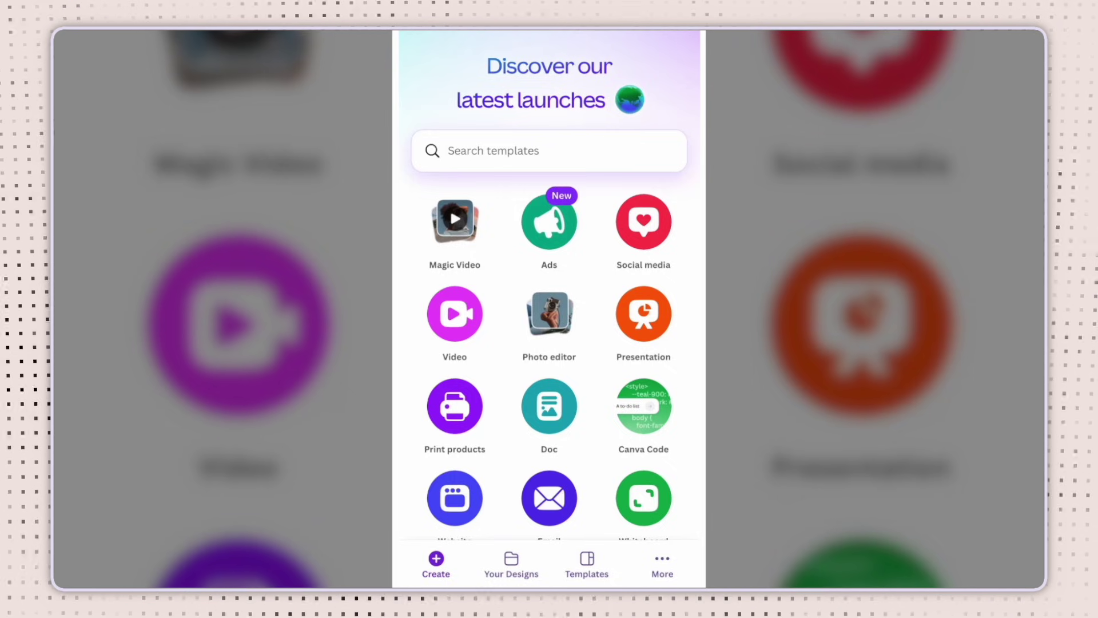
# - Start a Magic Video from six camera-roll clips: living-room, tripod, sofa, desk, chair and blanket
pyautogui.click(454, 220)
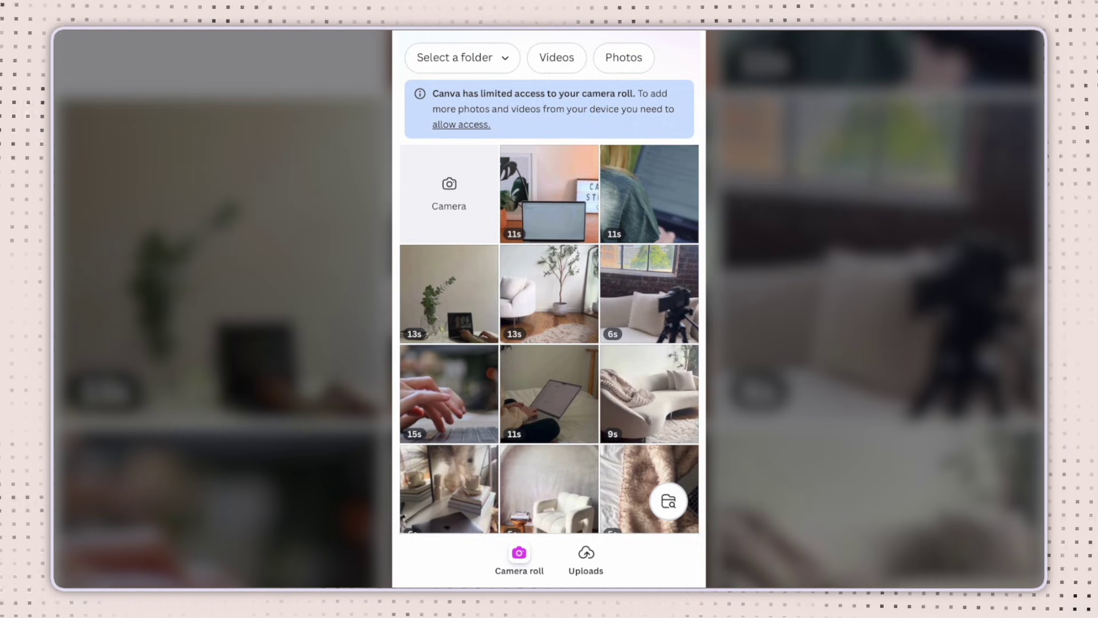
pyautogui.click(556, 58)
pyautogui.scroll(-1, 649, 380)
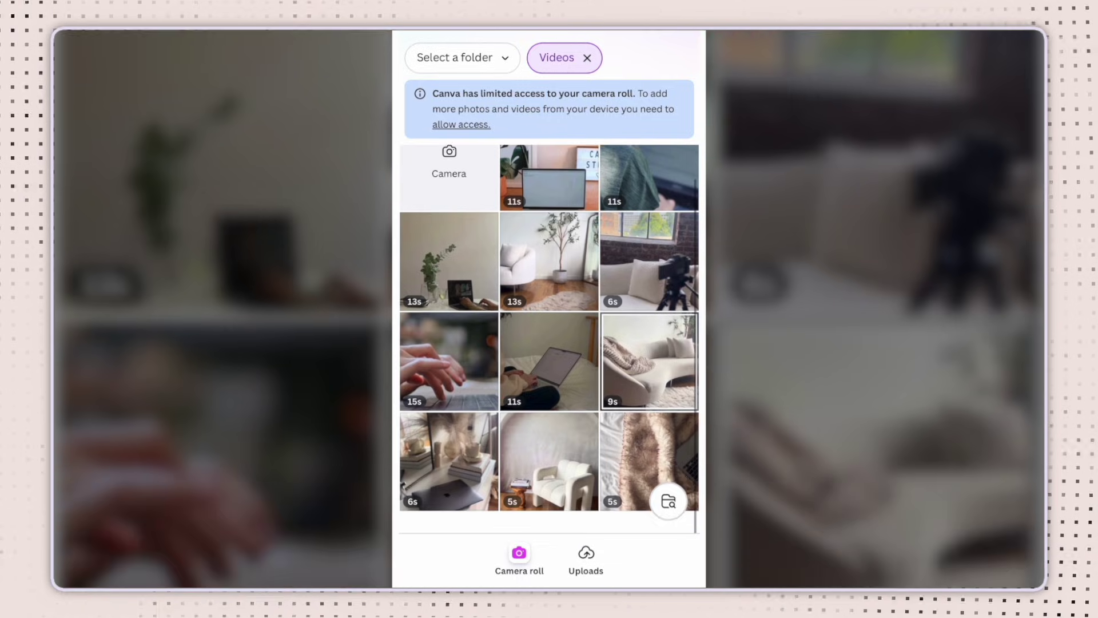
pyautogui.click(549, 280)
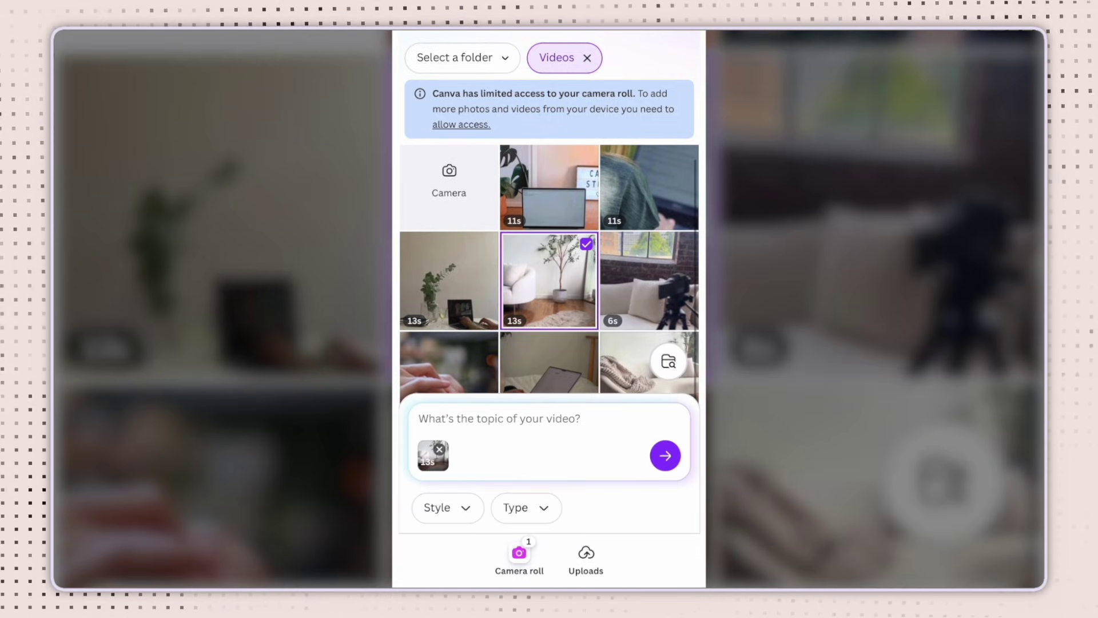
pyautogui.click(649, 281)
pyautogui.scroll(-2, 549, 286)
pyautogui.scroll(-1, 549, 269)
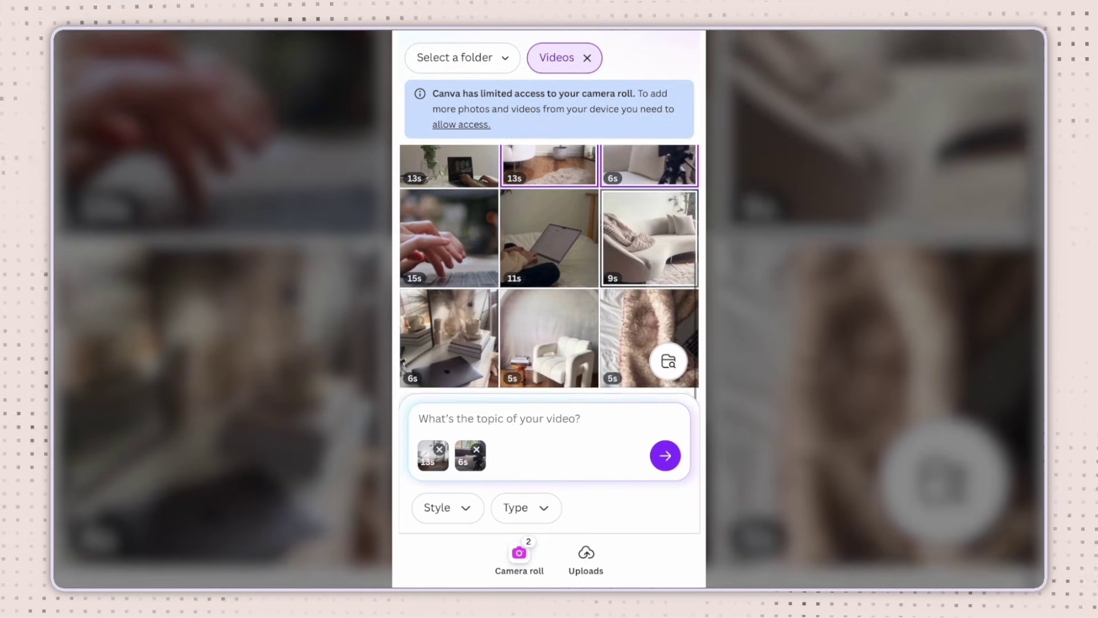
pyautogui.click(649, 240)
pyautogui.click(449, 340)
pyautogui.click(549, 341)
pyautogui.click(649, 340)
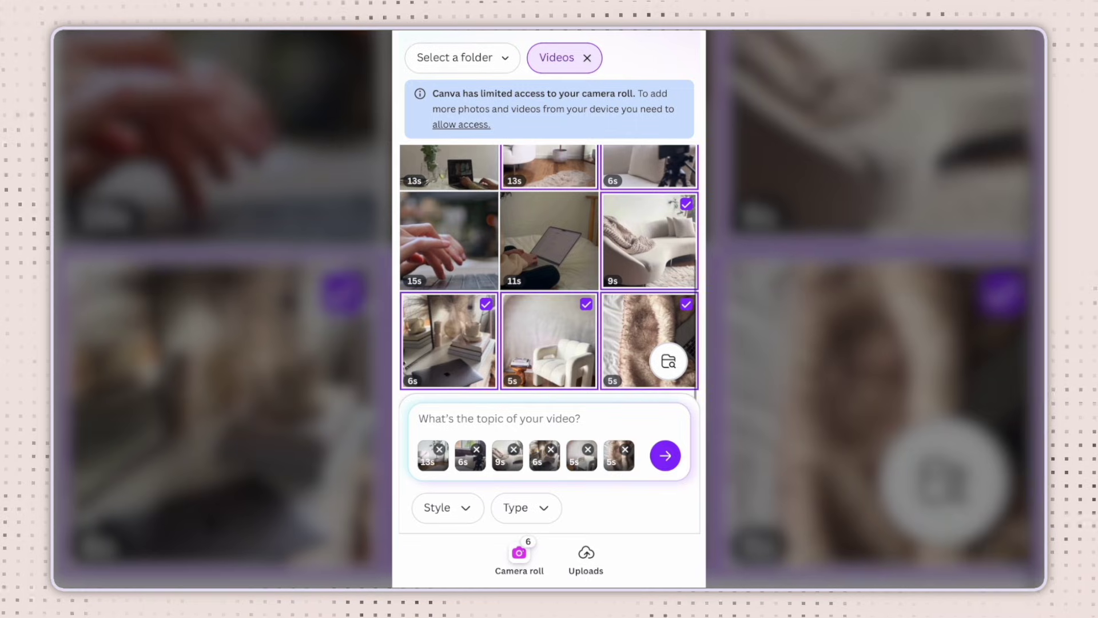
pyautogui.click(447, 507)
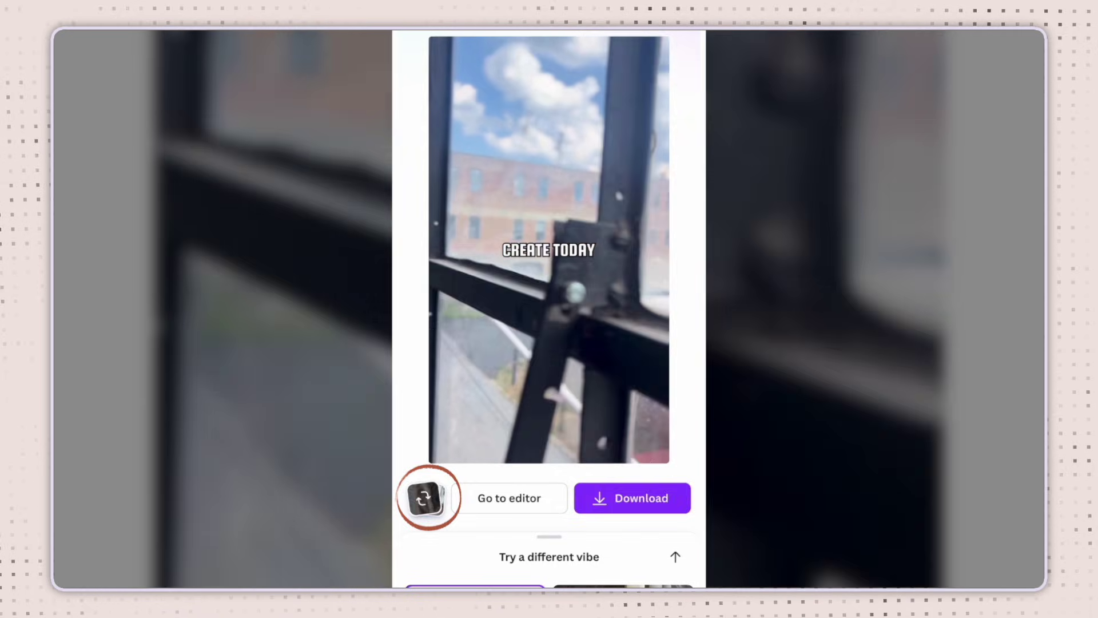
# - Switch the Magic Video's vibe to Chill and open the first Chill montage
pyautogui.click(424, 498)
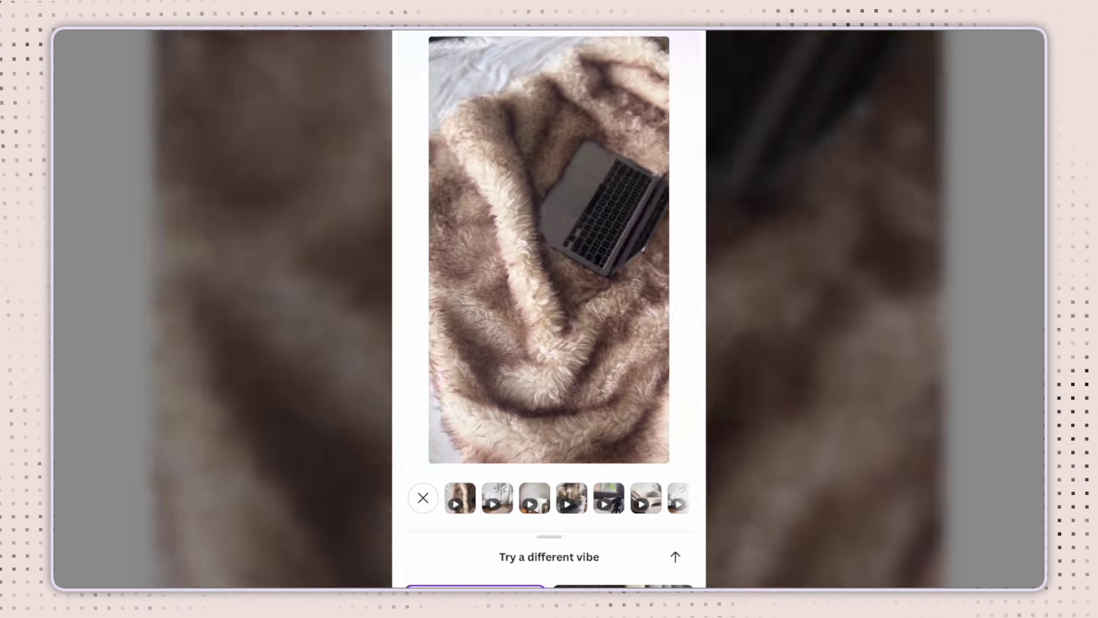
pyautogui.click(423, 497)
pyautogui.scroll(-5, 549, 401)
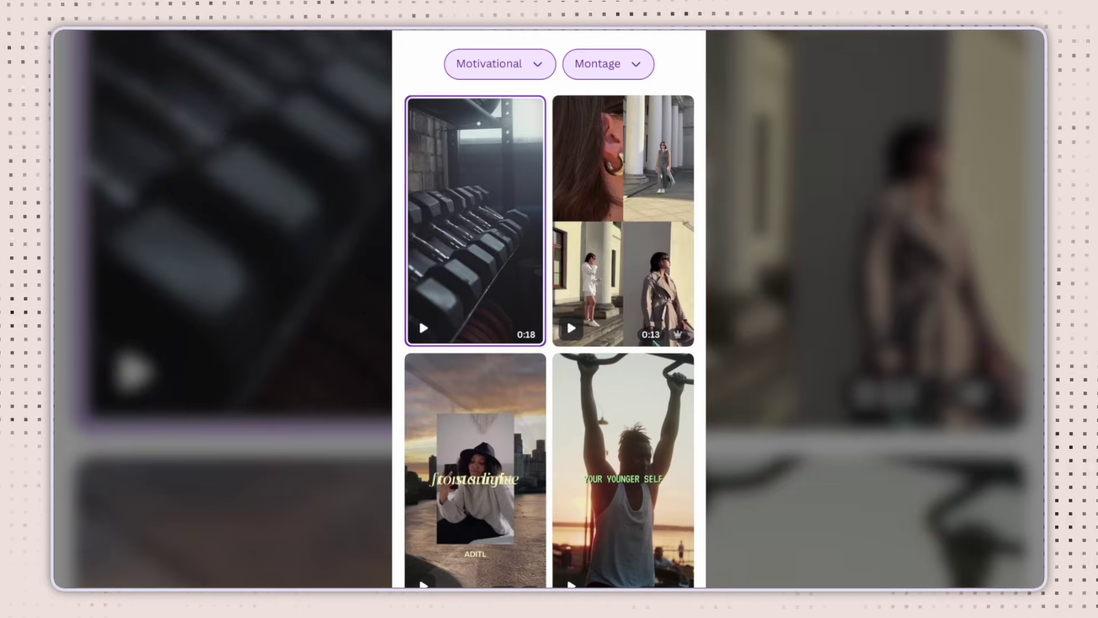
pyautogui.scroll(-4, 550, 344)
pyautogui.scroll(-10, 549, 309)
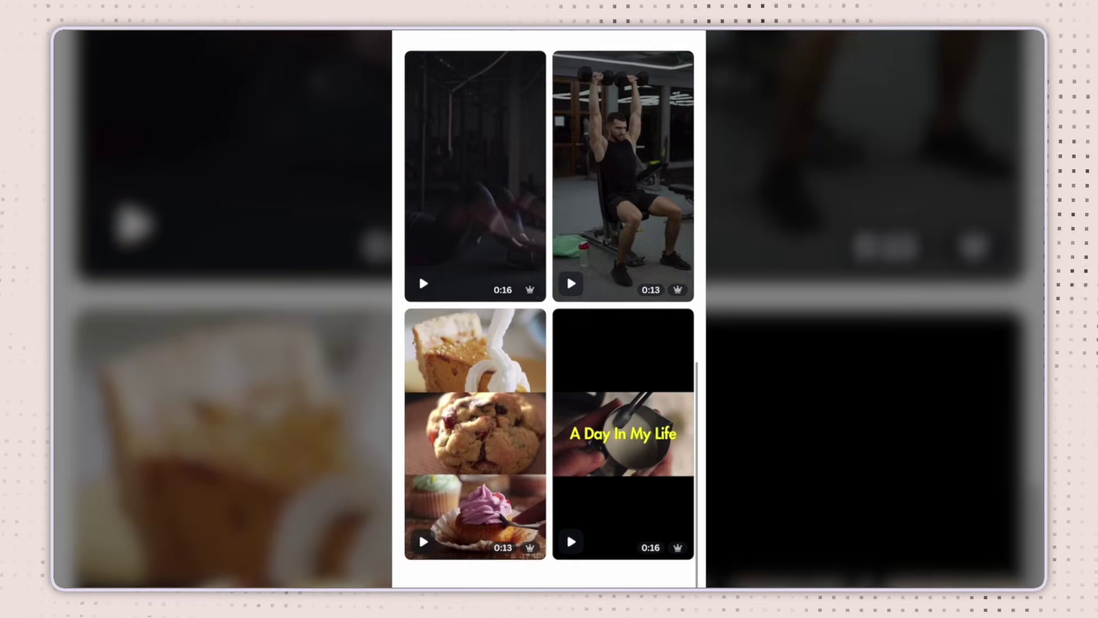
pyautogui.scroll(15, 419, 273)
pyautogui.click(505, 63)
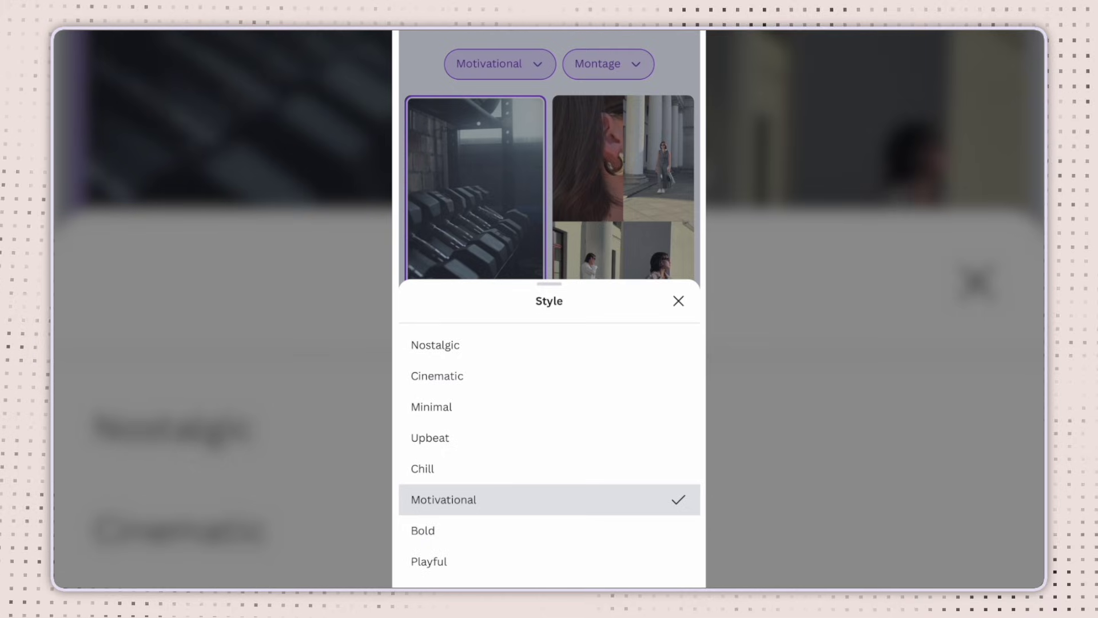
pyautogui.click(421, 466)
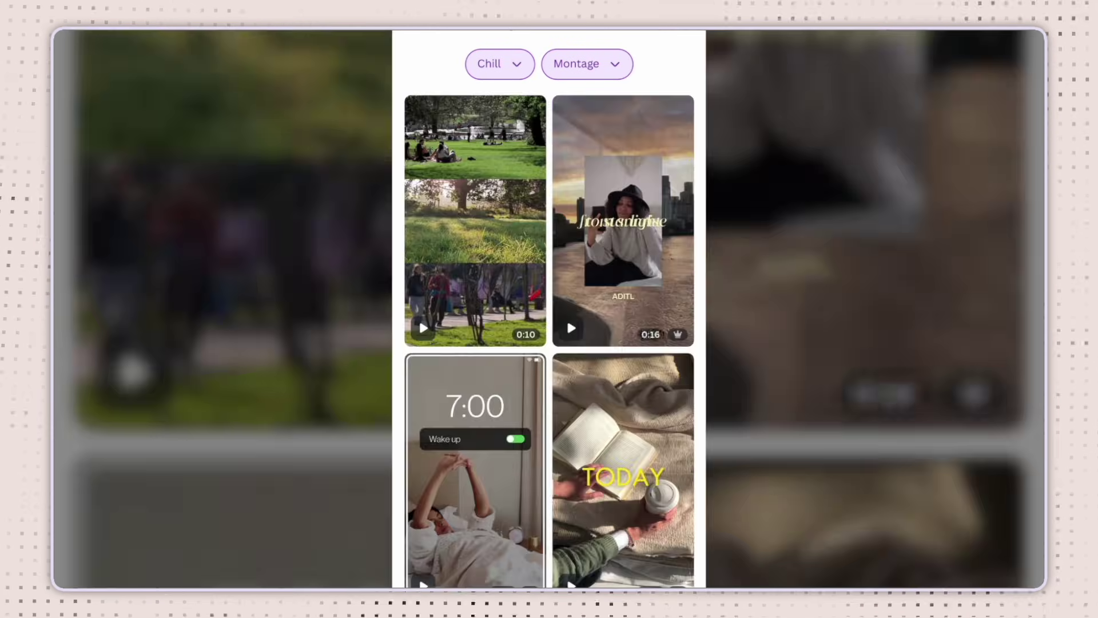
pyautogui.click(418, 318)
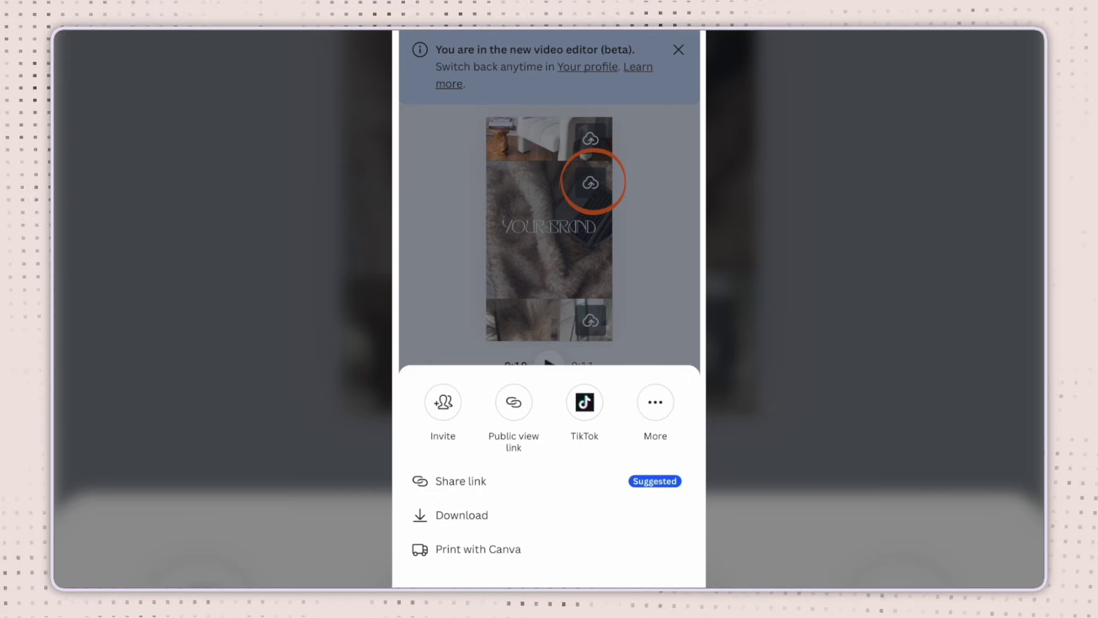
# - Open the generated reel's MP4 Video download panel at 1080p (HD)
pyautogui.click(461, 514)
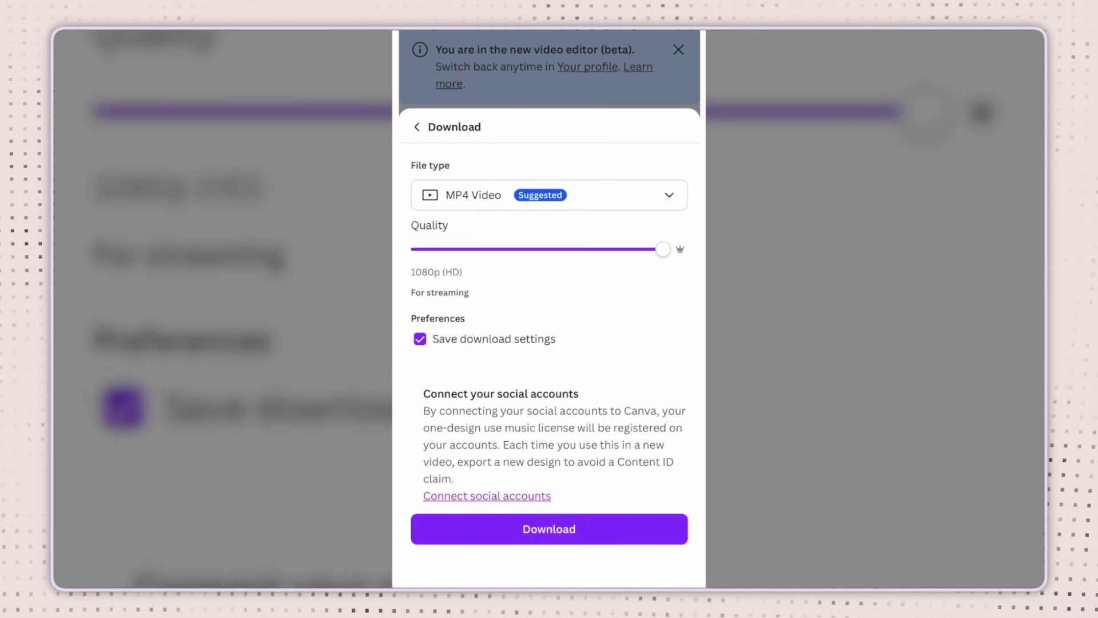